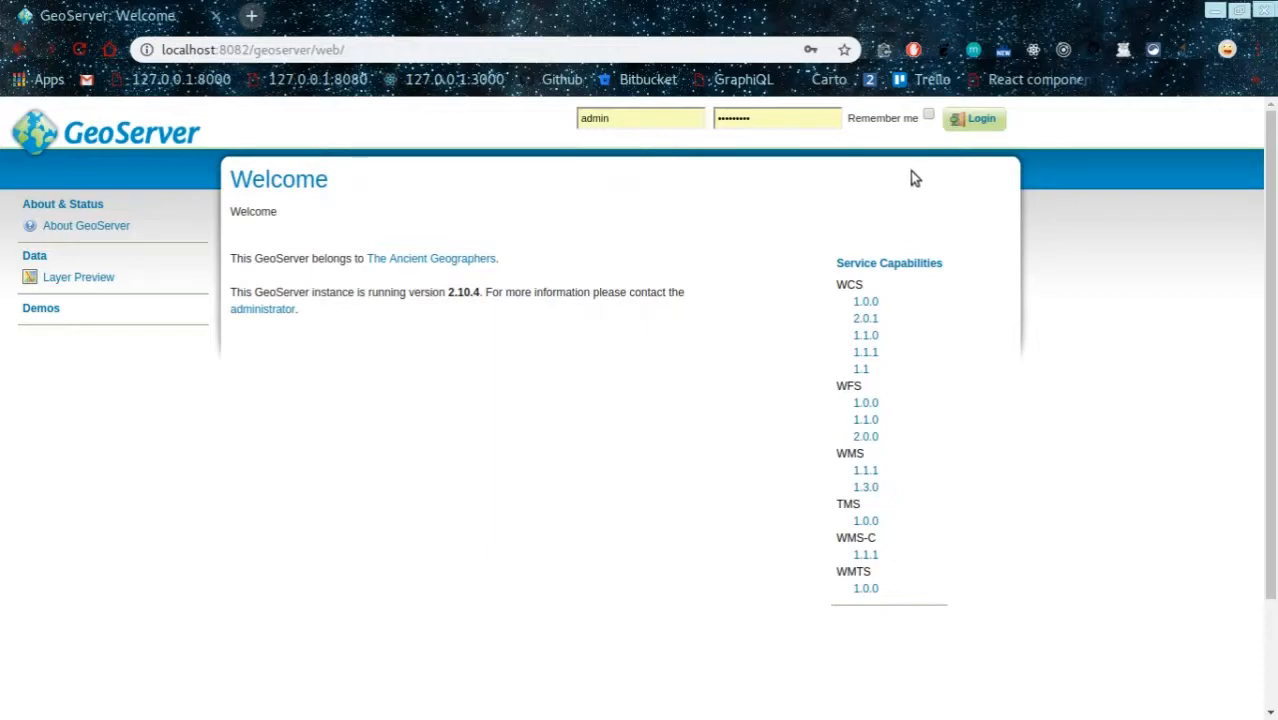
# Step: Log in as administrator and add a workspace named 'routing' with namespace URI 'routing'
pyautogui.click(970, 118)
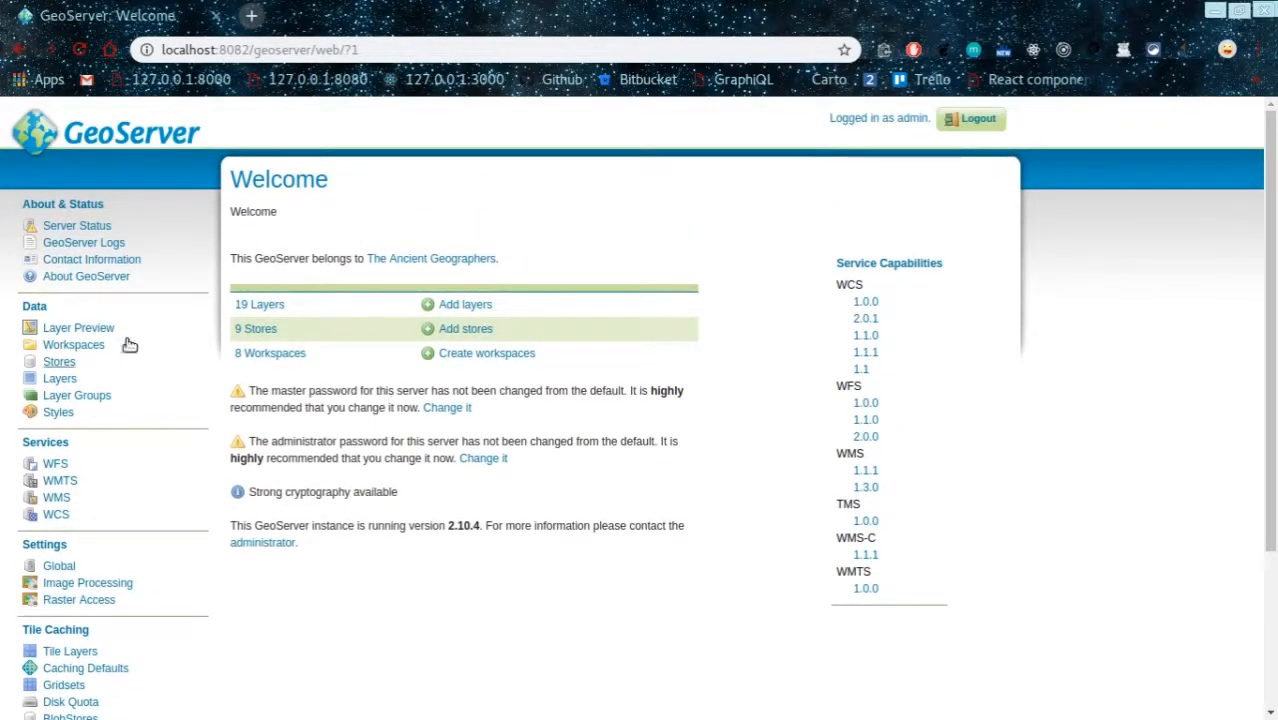
pyautogui.click(74, 345)
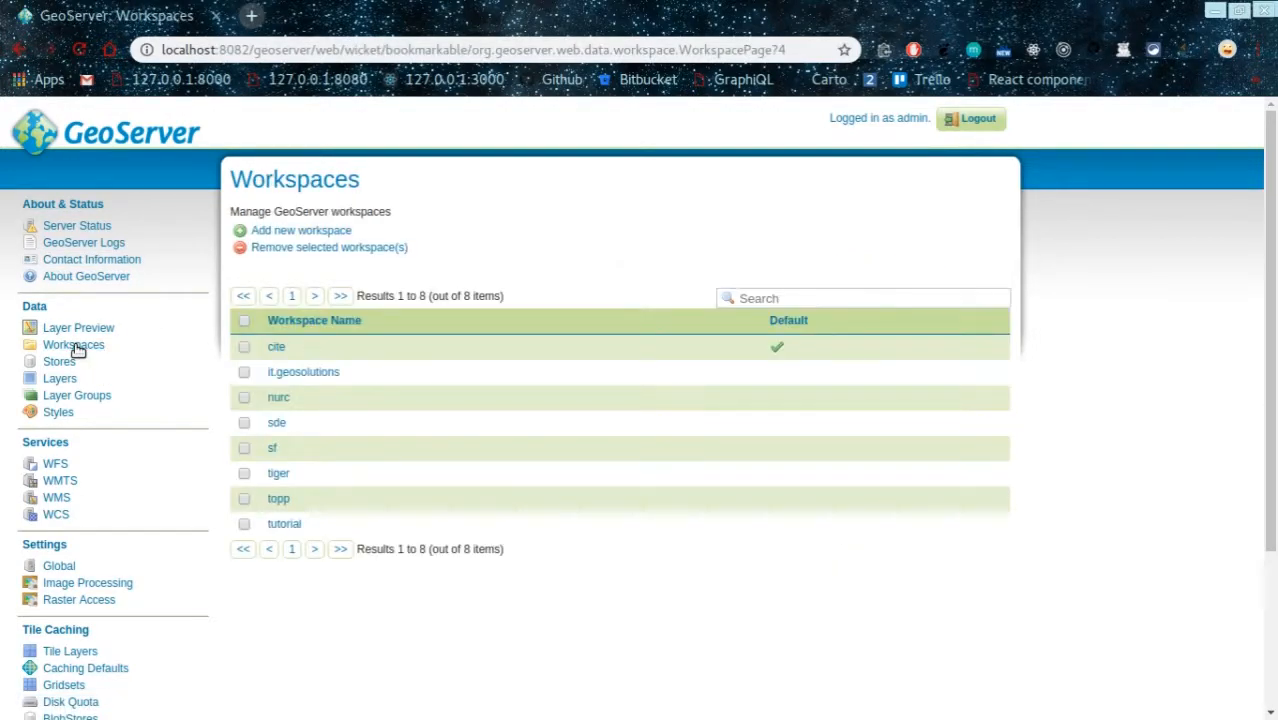
pyautogui.click(308, 232)
pyautogui.click(328, 281)
pyautogui.write('routing')
pyautogui.click(326, 326)
pyautogui.write('routing')
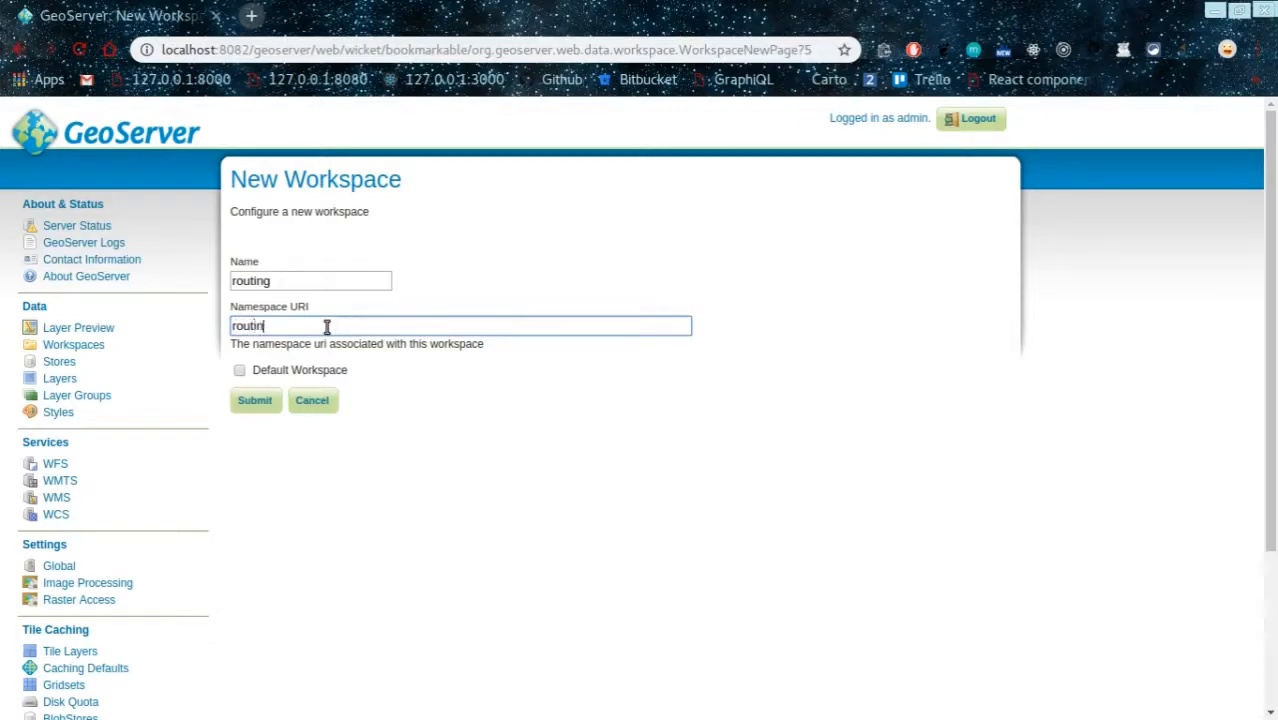
pyautogui.click(256, 400)
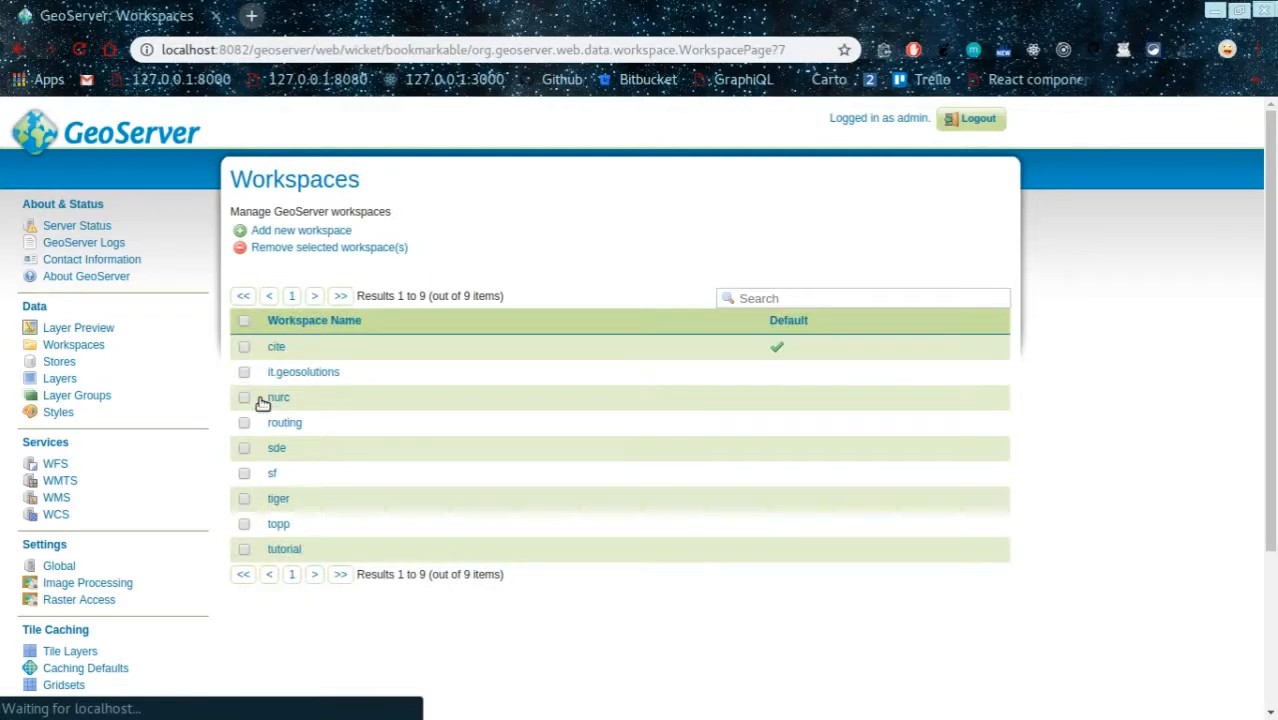
# Step: From the Stores page, add a new store and choose PostGIS under Vector Data Sources
pyautogui.click(66, 362)
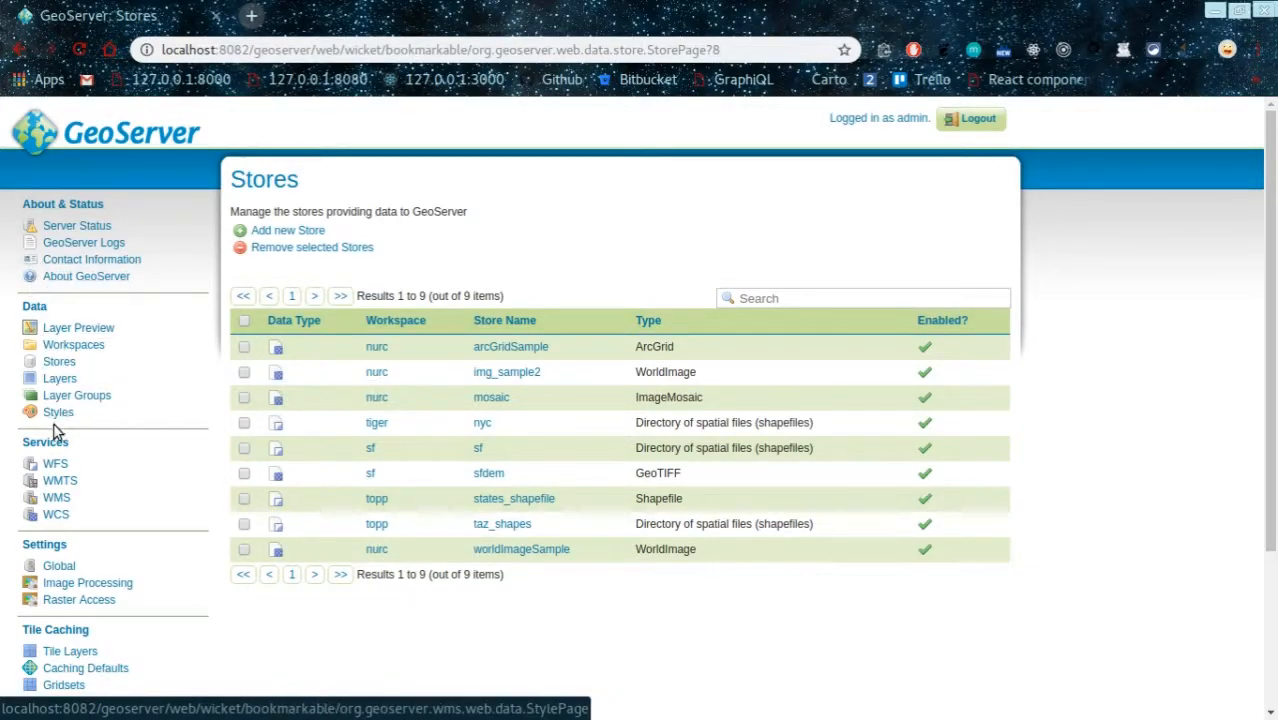
pyautogui.click(57, 363)
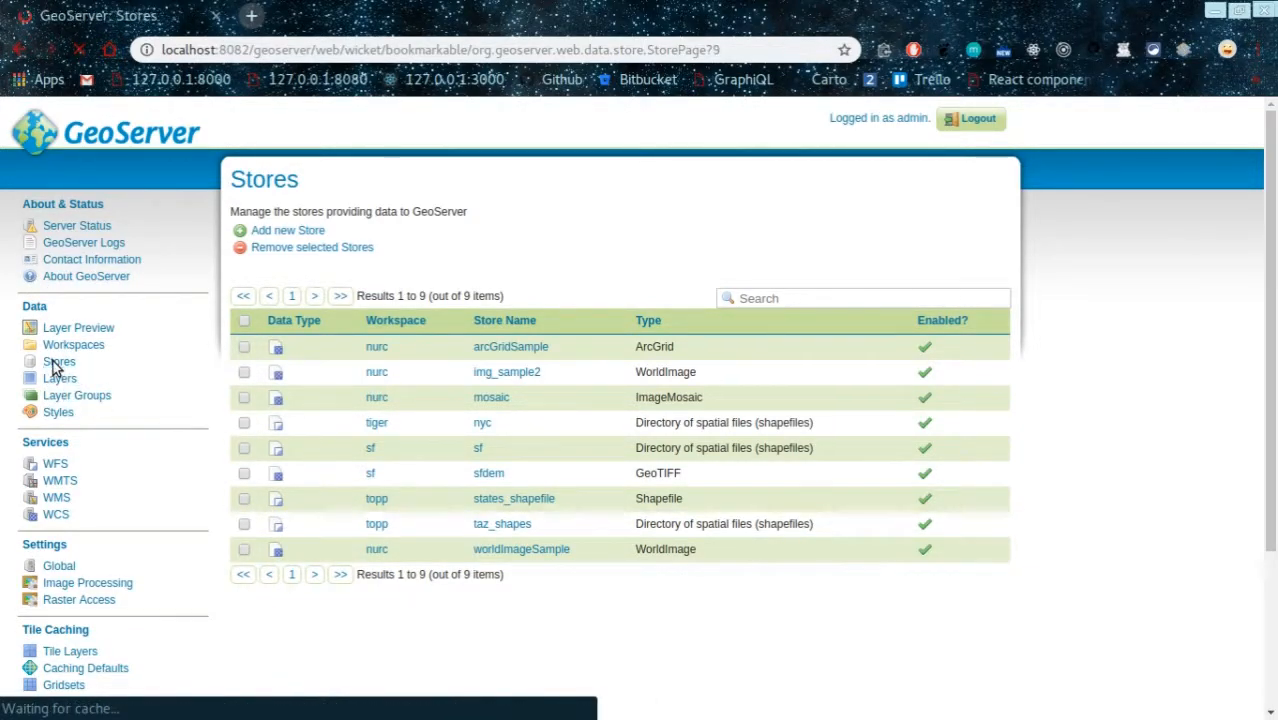
pyautogui.click(280, 234)
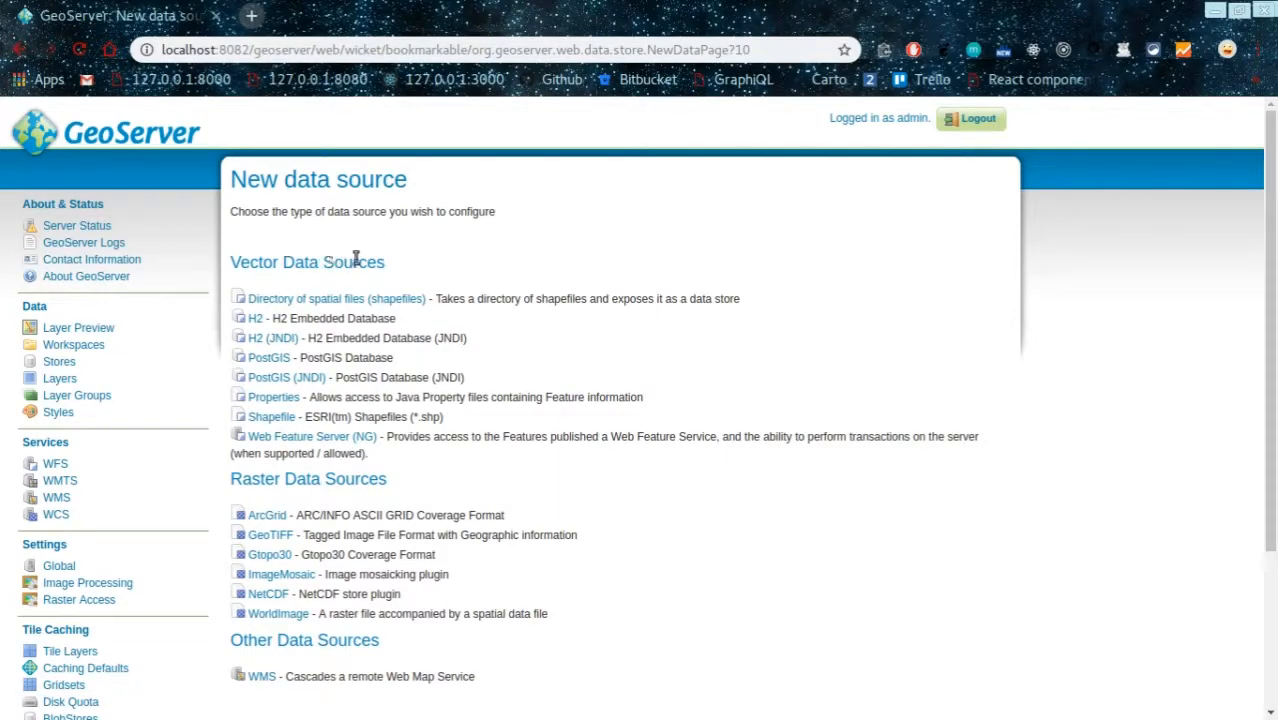
pyautogui.moveTo(405, 267); pyautogui.dragTo(233, 258)
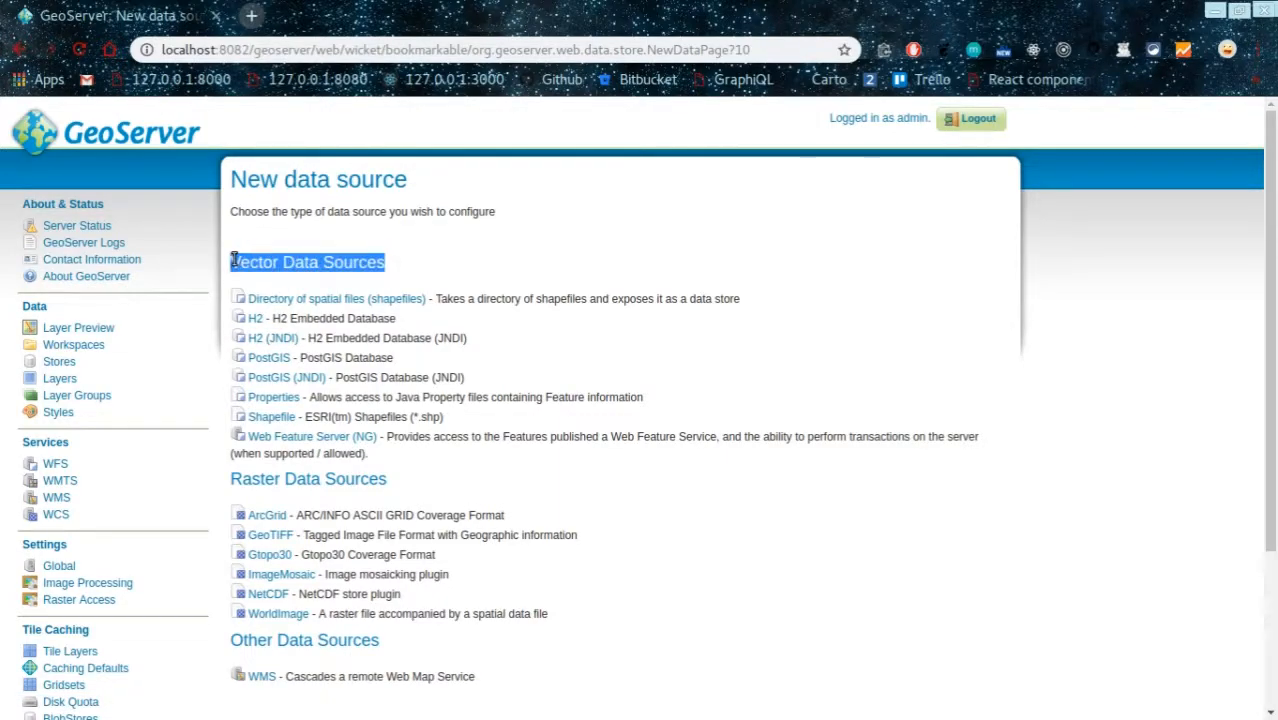
pyautogui.click(413, 242)
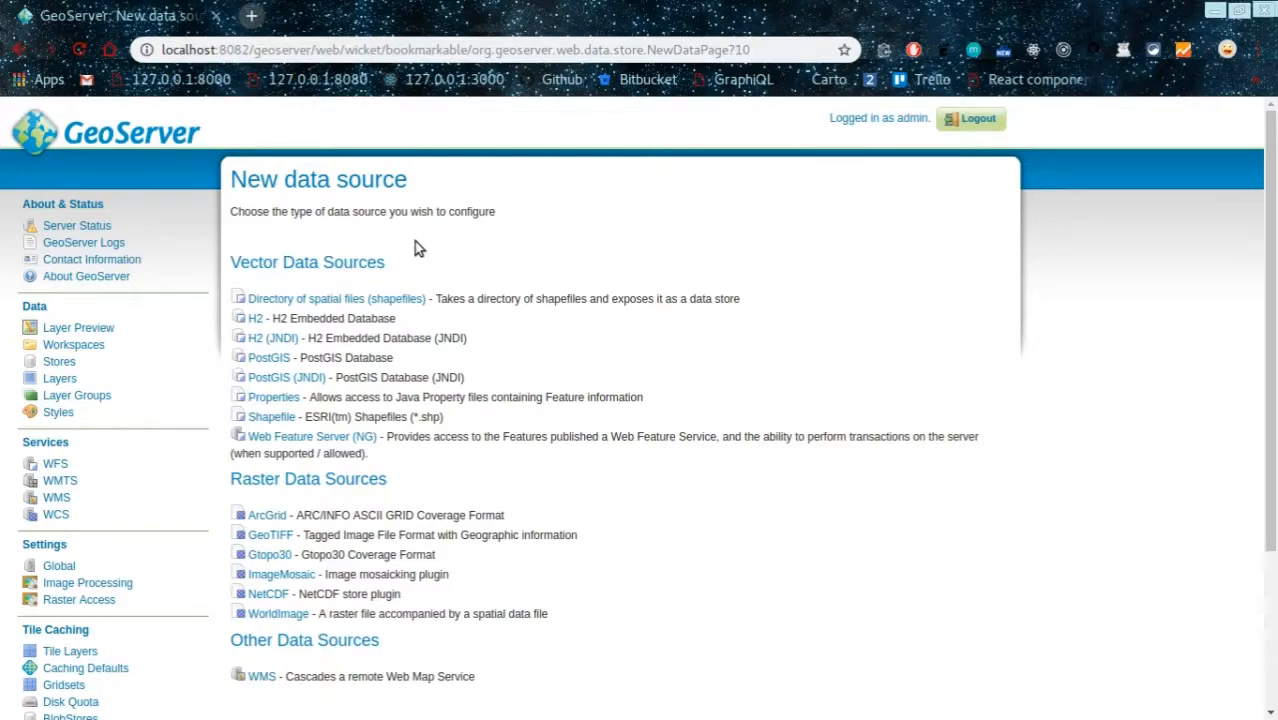
pyautogui.scroll(-1, 620, 277)
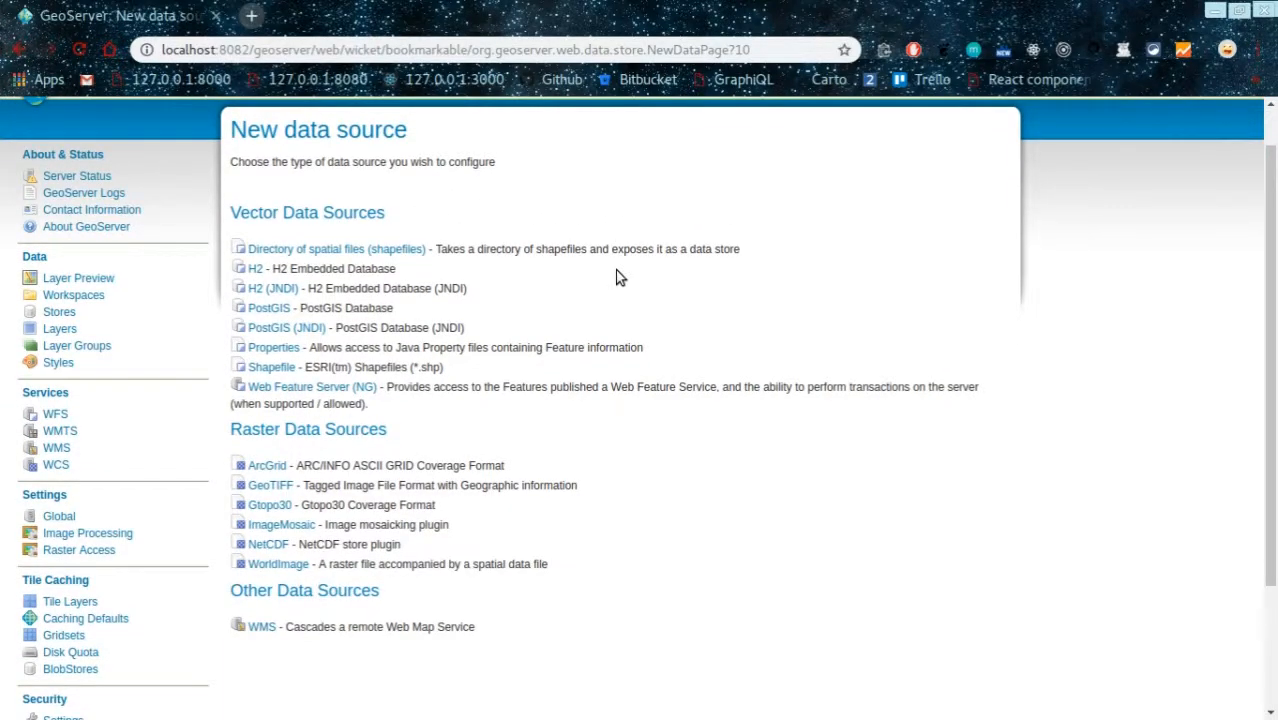
pyautogui.click(266, 316)
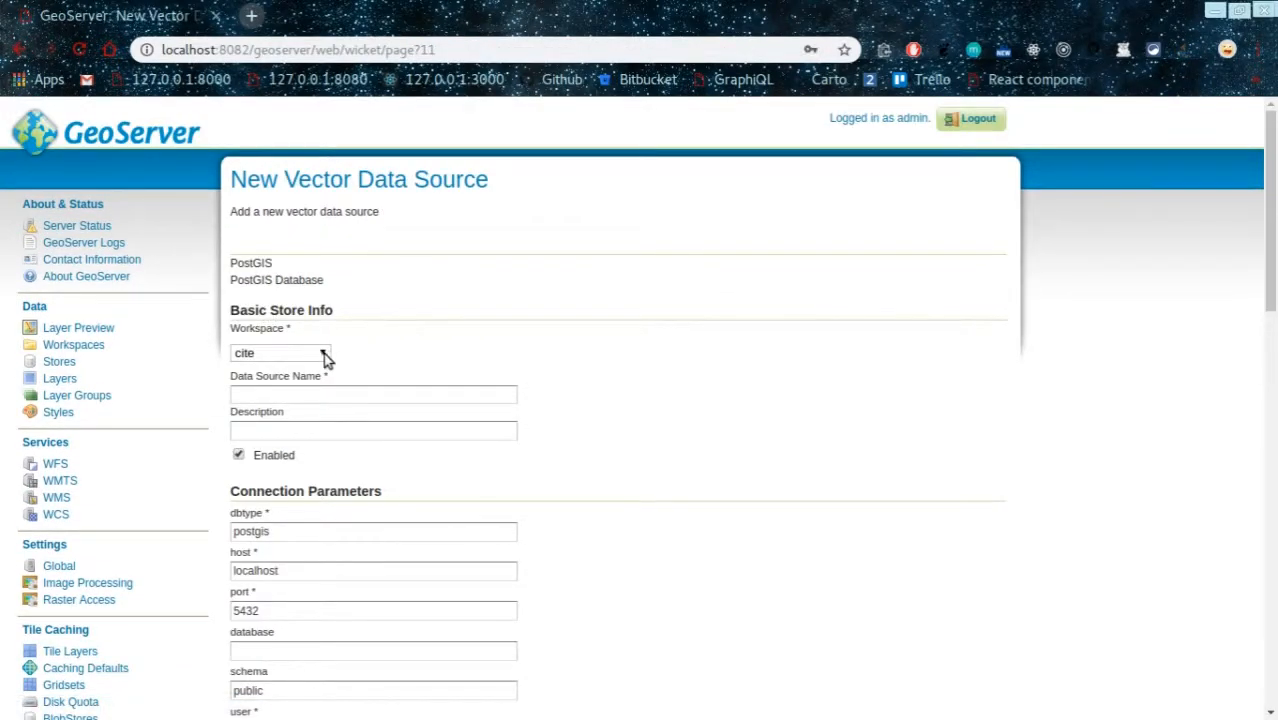
# Step: Put the store in the routing workspace, name it 'routing', and set database 'routedb'
pyautogui.scroll(-3, 515, 314)
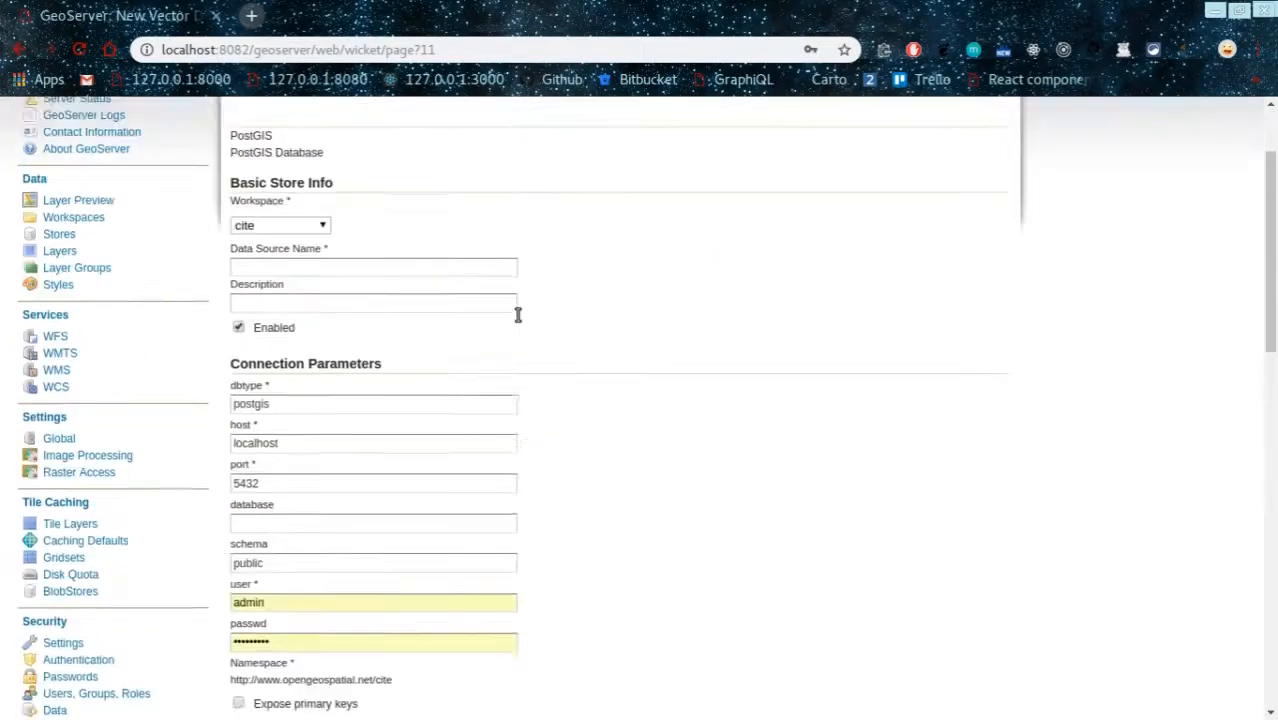
pyautogui.scroll(3, 515, 312)
pyautogui.click(322, 356)
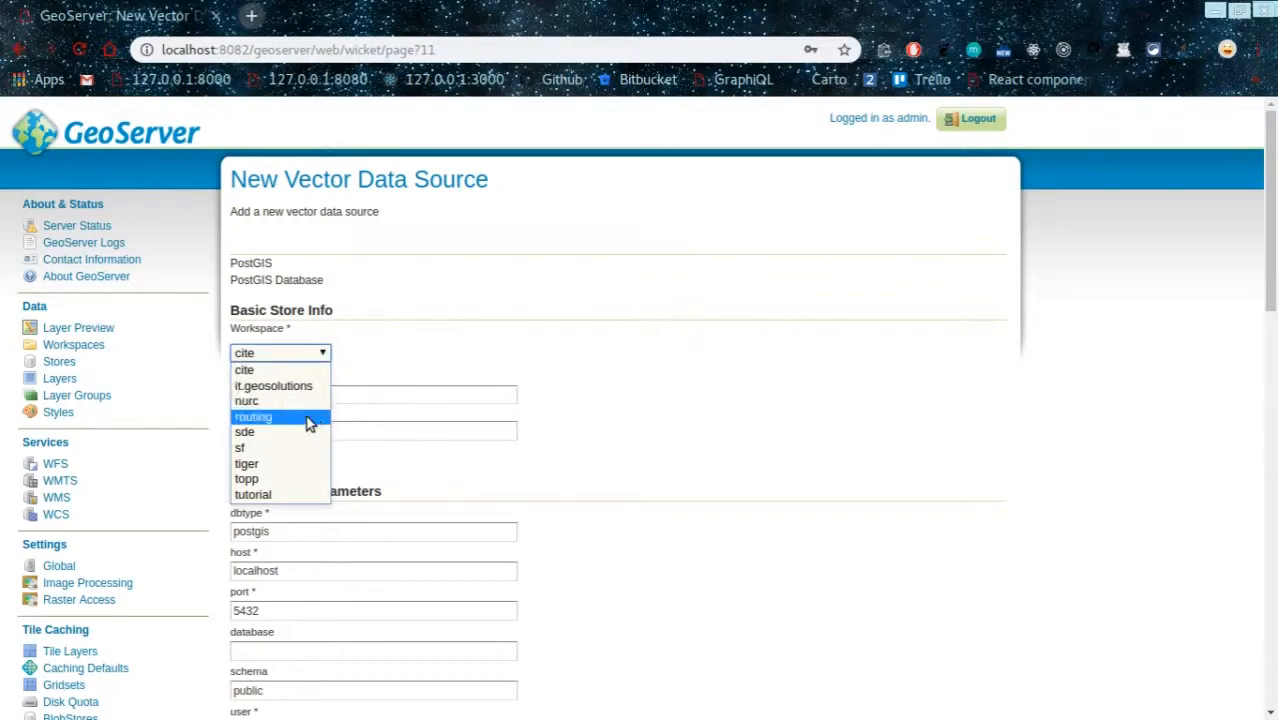
pyautogui.click(297, 424)
pyautogui.click(316, 392)
pyautogui.write('routing')
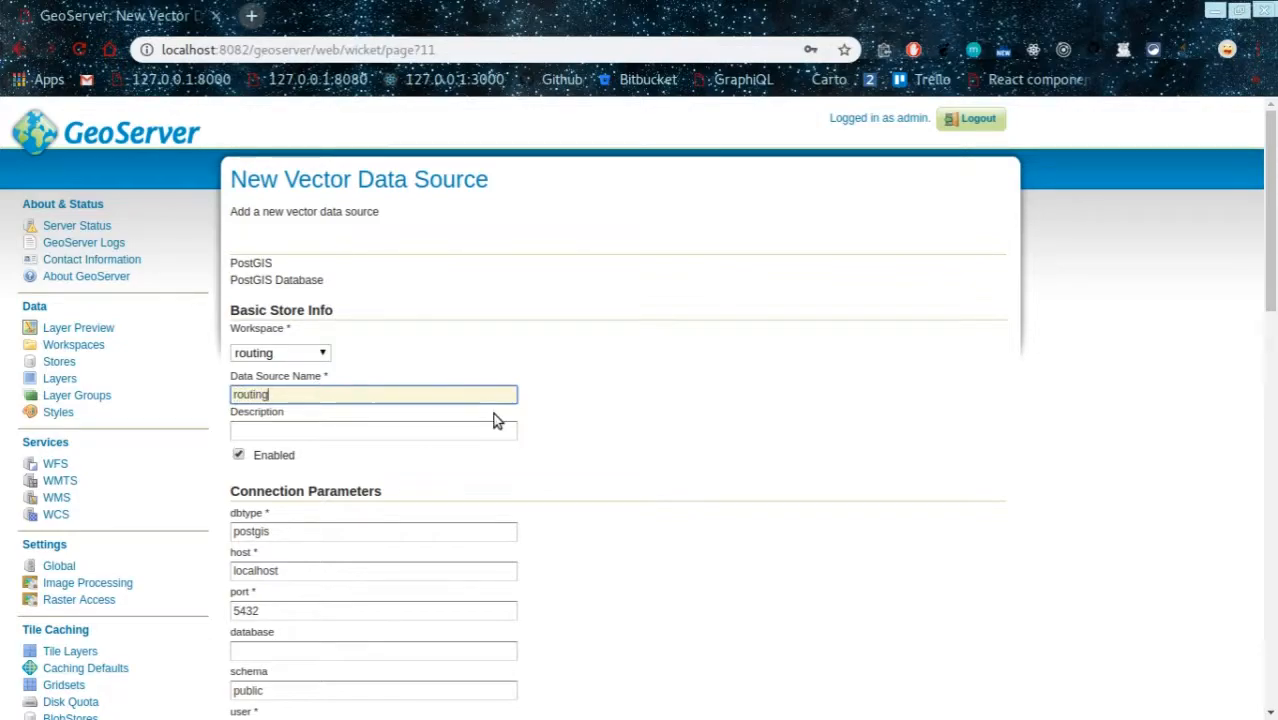
pyautogui.scroll(-2, 490, 411)
pyautogui.scroll(-3, 679, 408)
pyautogui.click(948, 289)
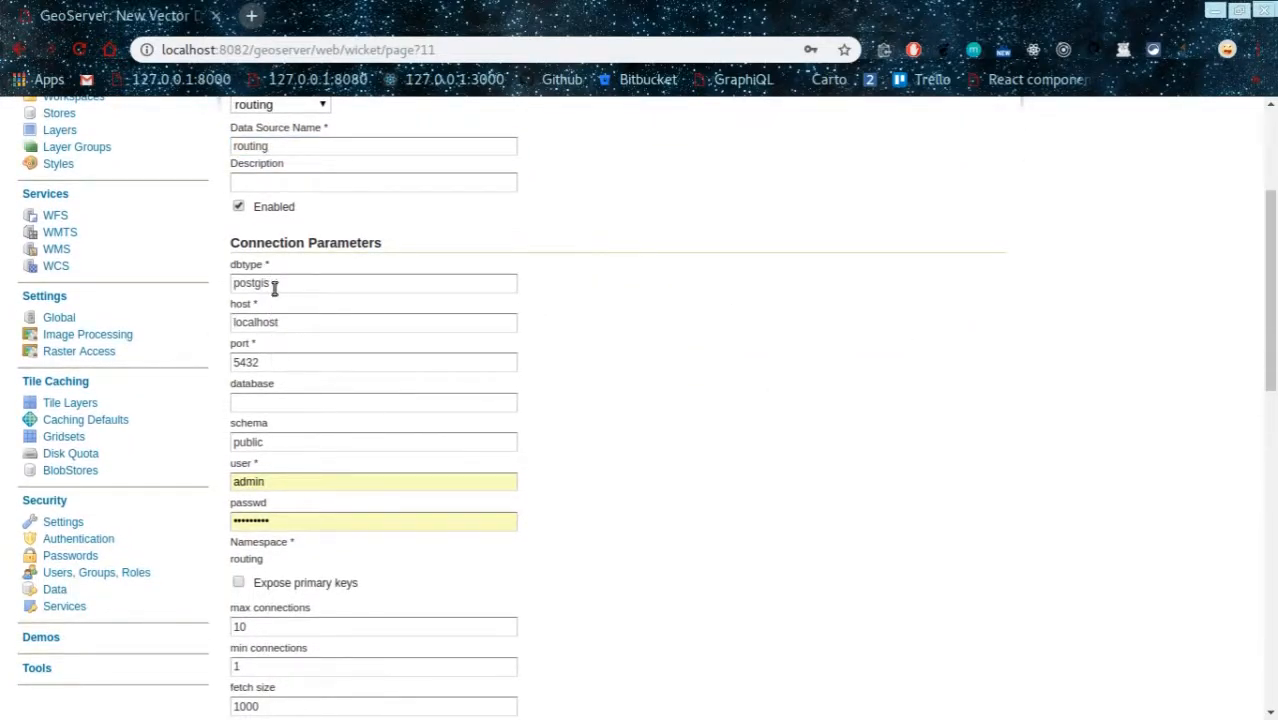
pyautogui.click(283, 403)
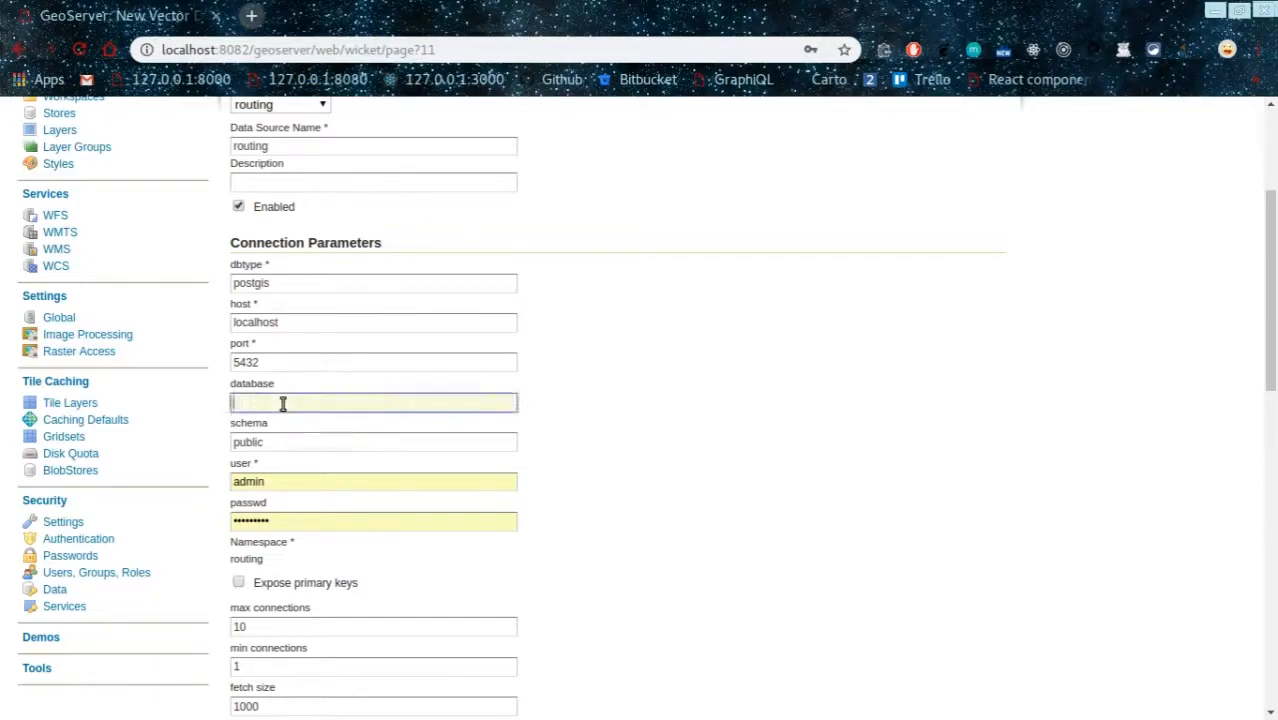
pyautogui.write('routedb')
# Step: Replace the database user name and password, save the store, and dismiss Chrome's password prompt
pyautogui.click(344, 485)
pyautogui.press('BackSpace')
pyautogui.press('BackSpace')
pyautogui.press('BackSpace')
pyautogui.press('BackSpace')
pyautogui.press('BackSpace')
pyautogui.write('postgres')
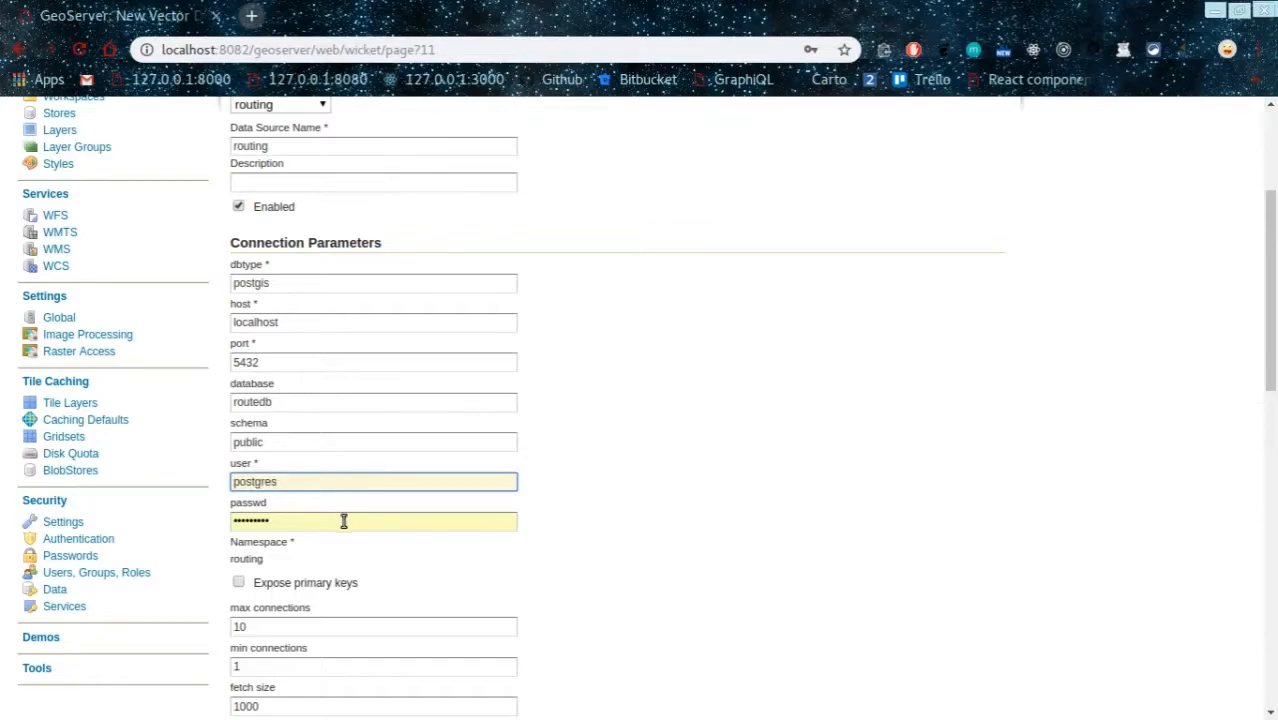
pyautogui.click(343, 520)
pyautogui.press('BackSpace')
pyautogui.press('BackSpace')
pyautogui.press('BackSpace')
pyautogui.press('BackSpace')
pyautogui.press('BackSpace')
pyautogui.press('BackSpace')
pyautogui.press('BackSpace')
pyautogui.press('BackSpace')
pyautogui.press('BackSpace')
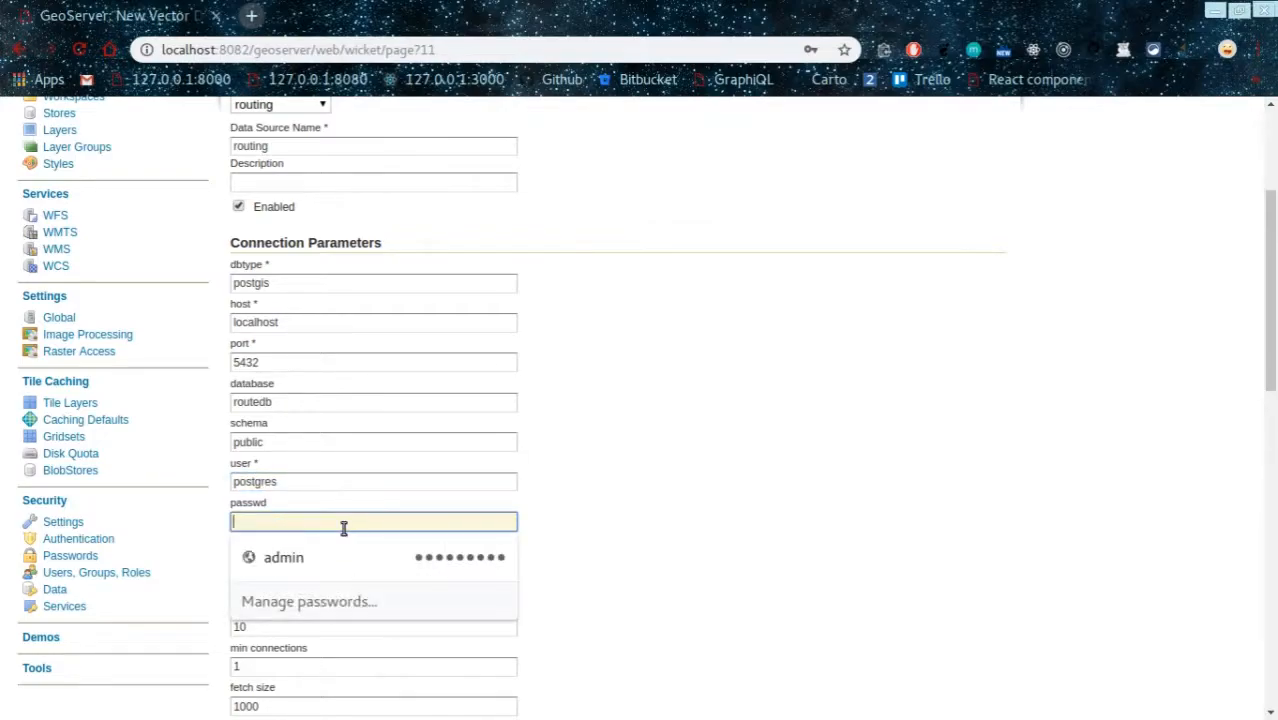
pyautogui.write('postgres')
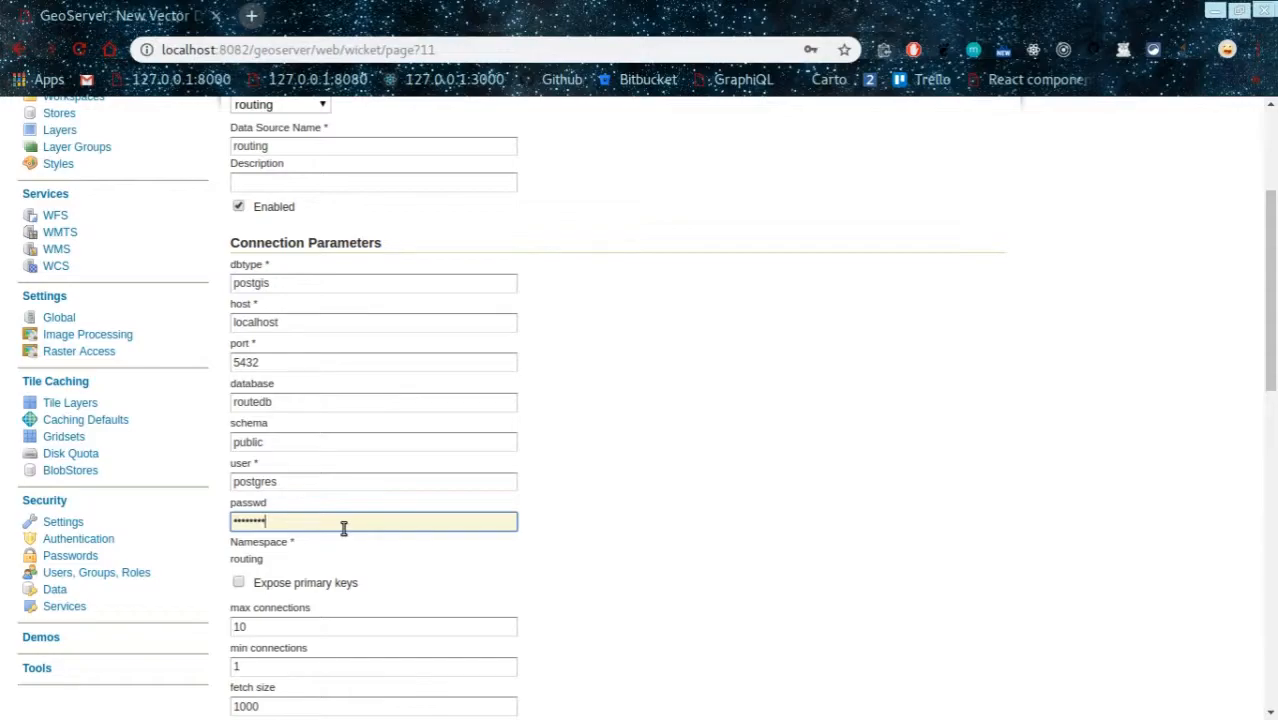
pyautogui.click(619, 434)
pyautogui.scroll(-9, 619, 434)
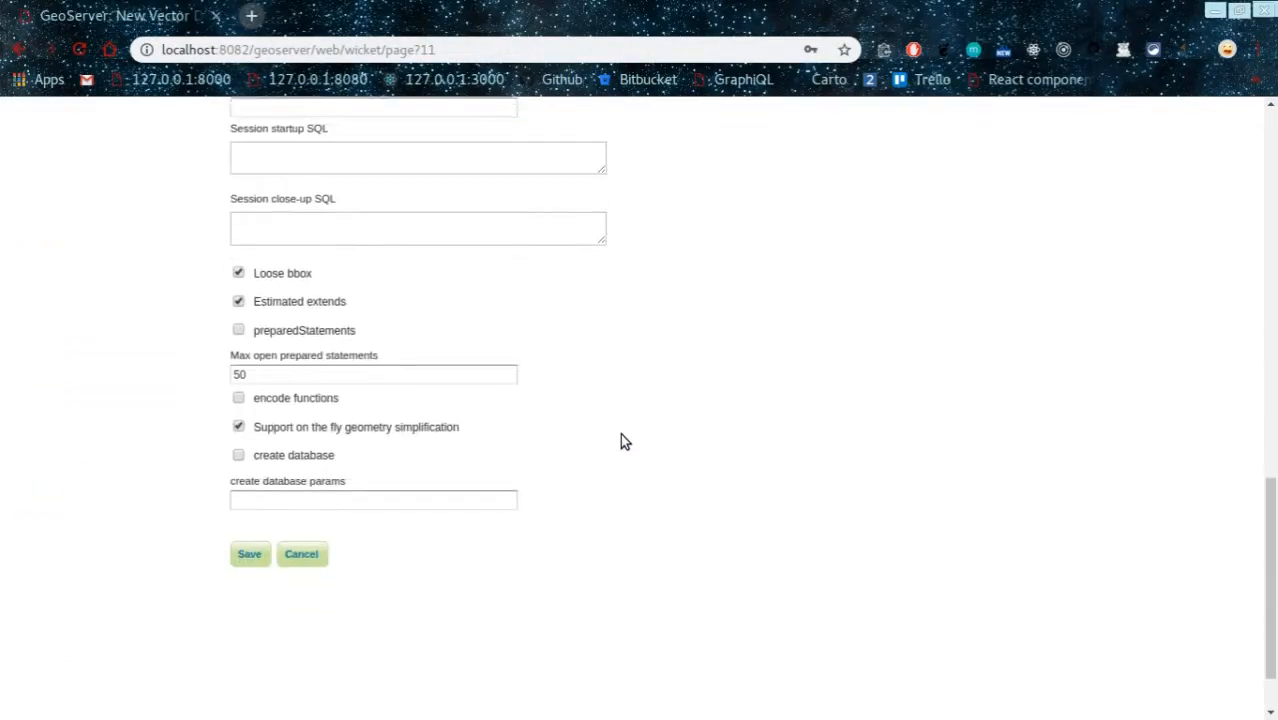
pyautogui.scroll(-1, 620, 442)
pyautogui.click(250, 474)
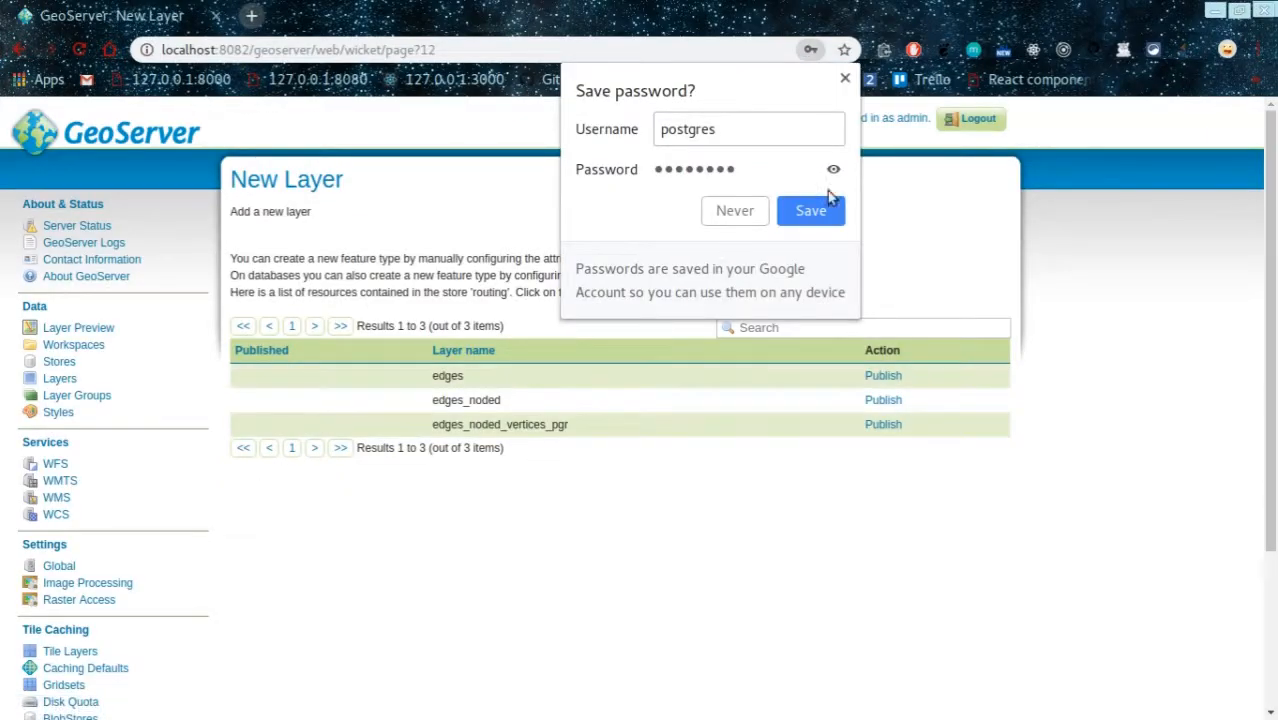
pyautogui.click(845, 78)
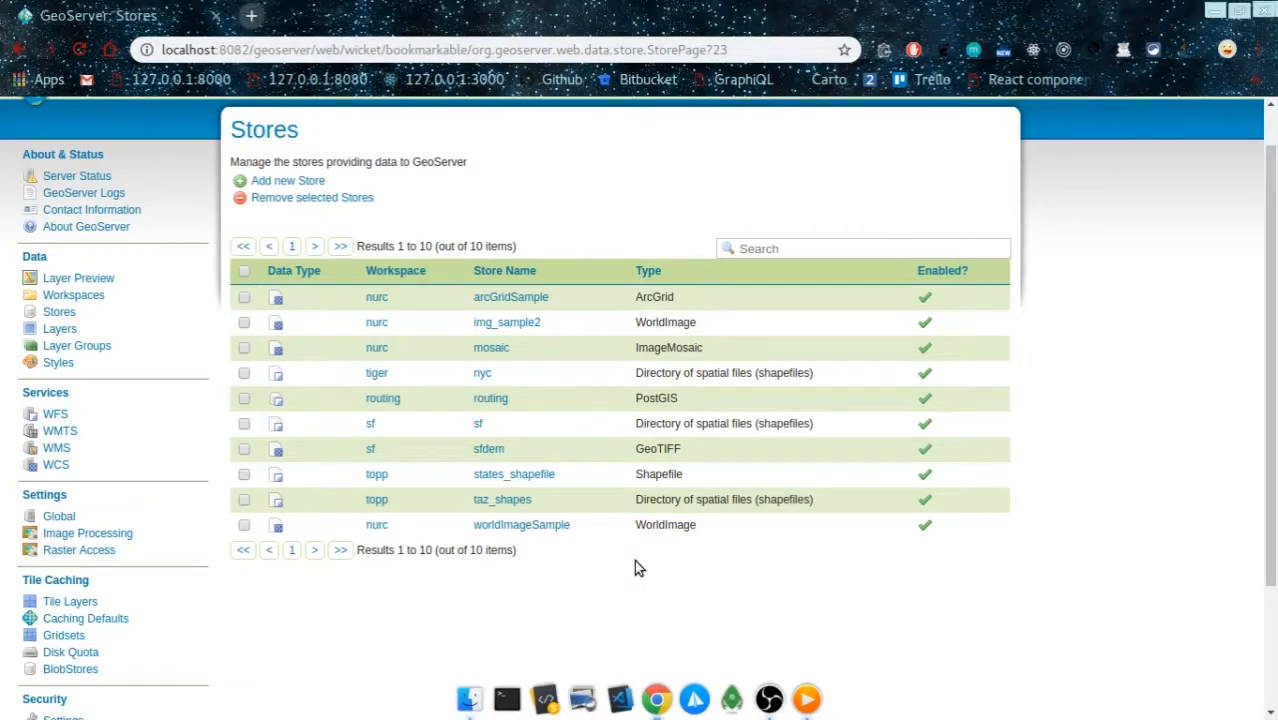
# Step: Reopen the Stores list to confirm the routing PostGIS store is listed and enabled
pyautogui.click(60, 314)
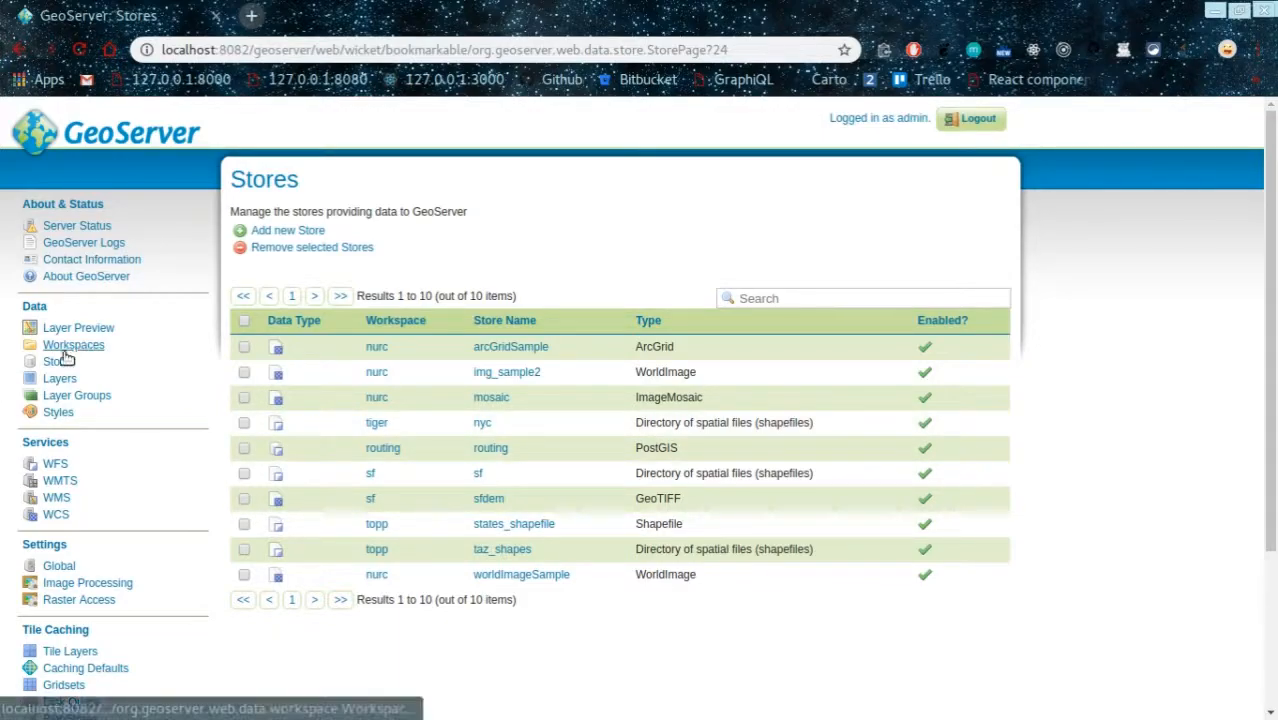
# Step: Add a new layer and choose routing:routing as the store to add from
pyautogui.click(59, 380)
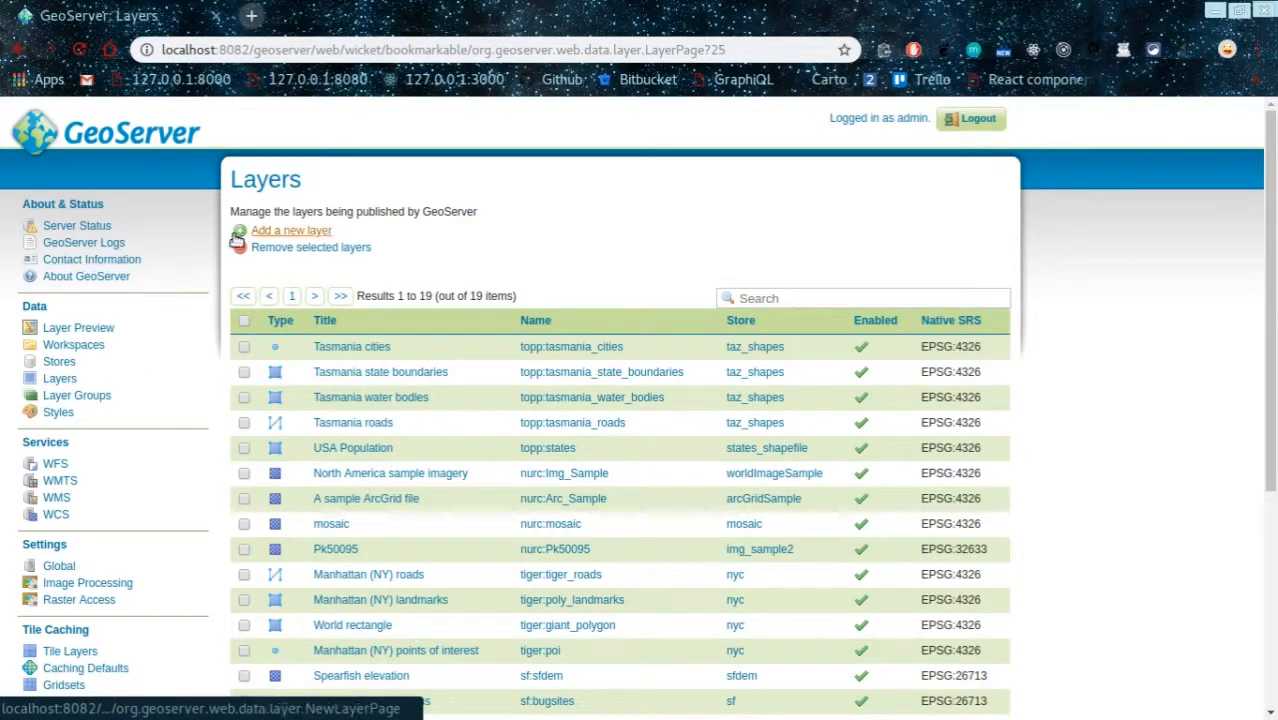
pyautogui.click(312, 230)
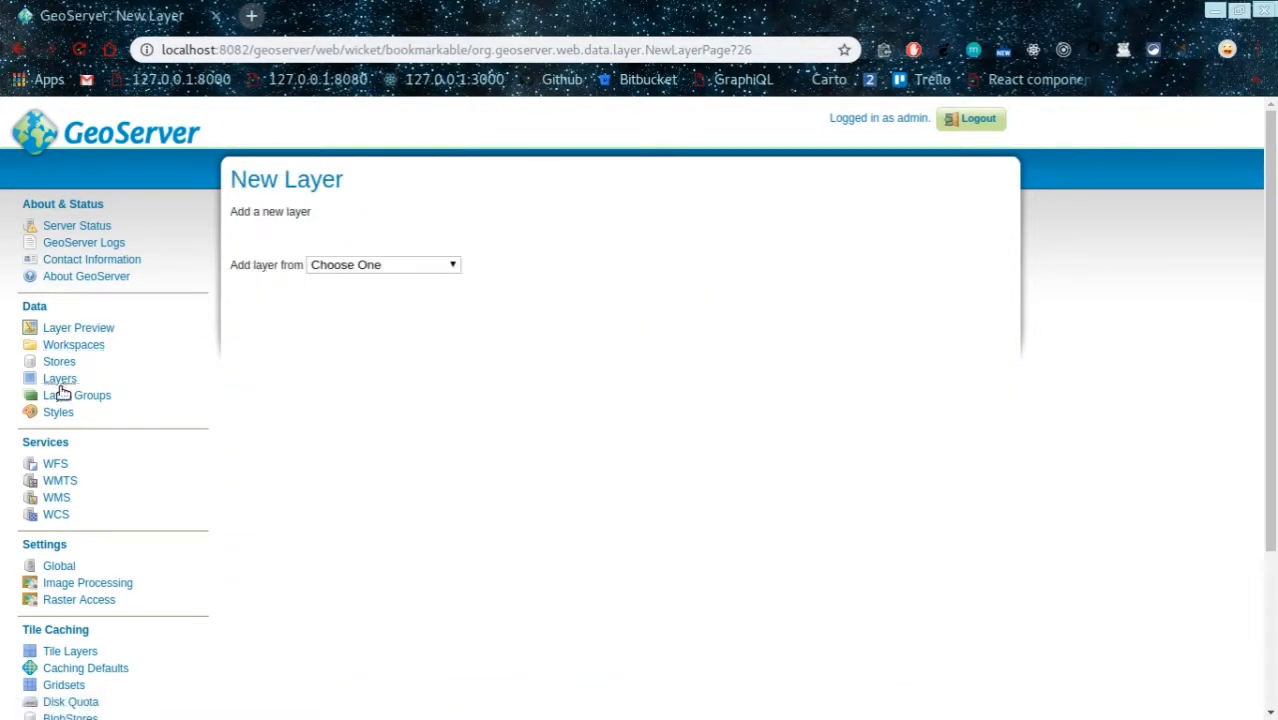
pyautogui.click(60, 379)
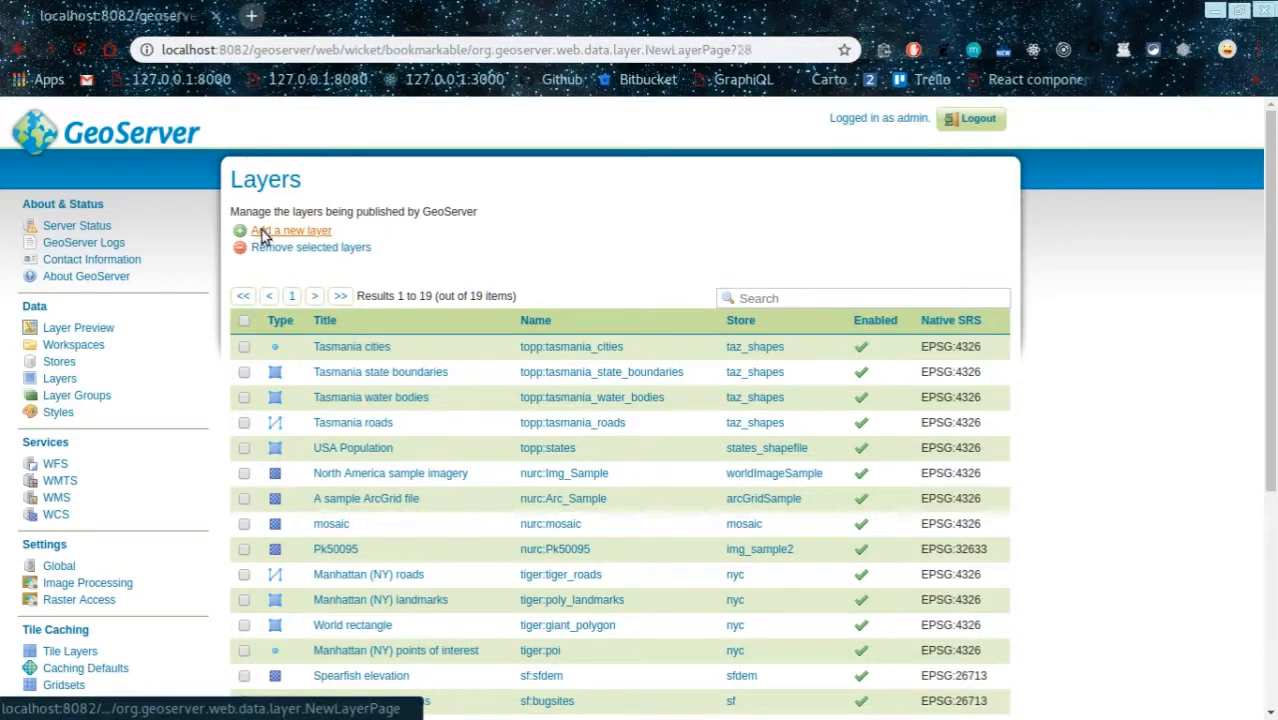
pyautogui.click(266, 232)
pyautogui.click(420, 266)
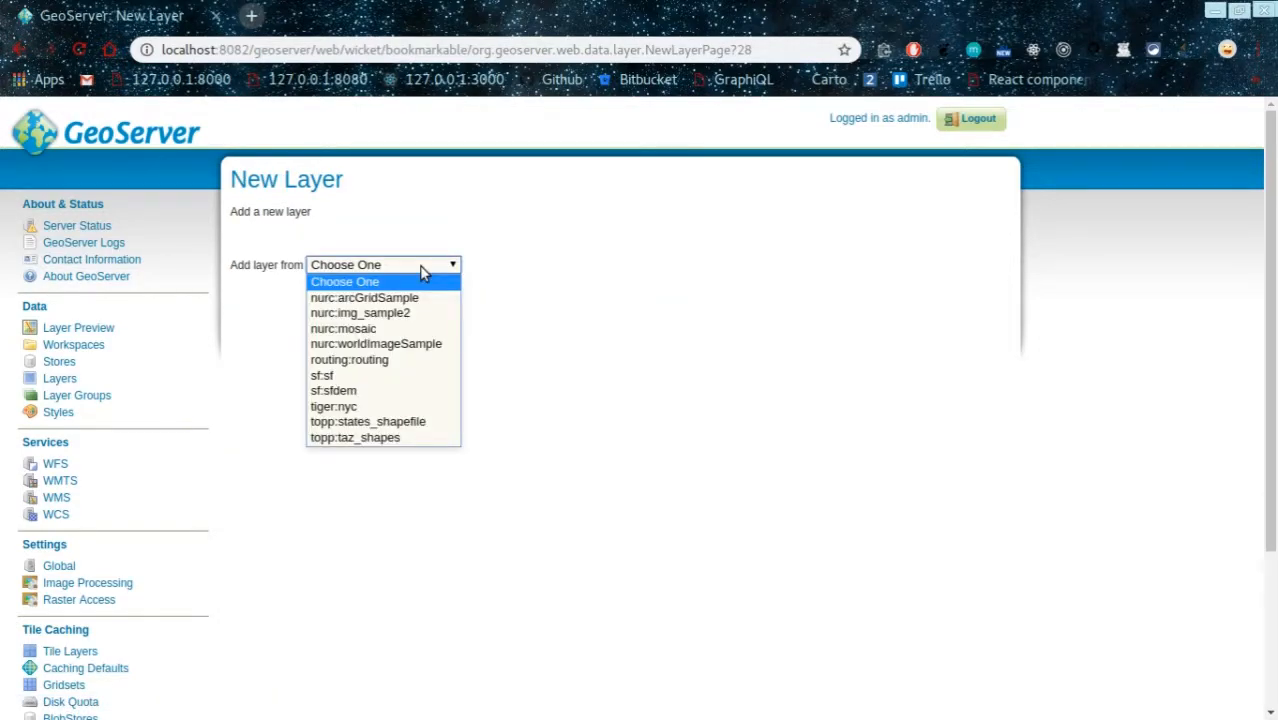
pyautogui.click(408, 362)
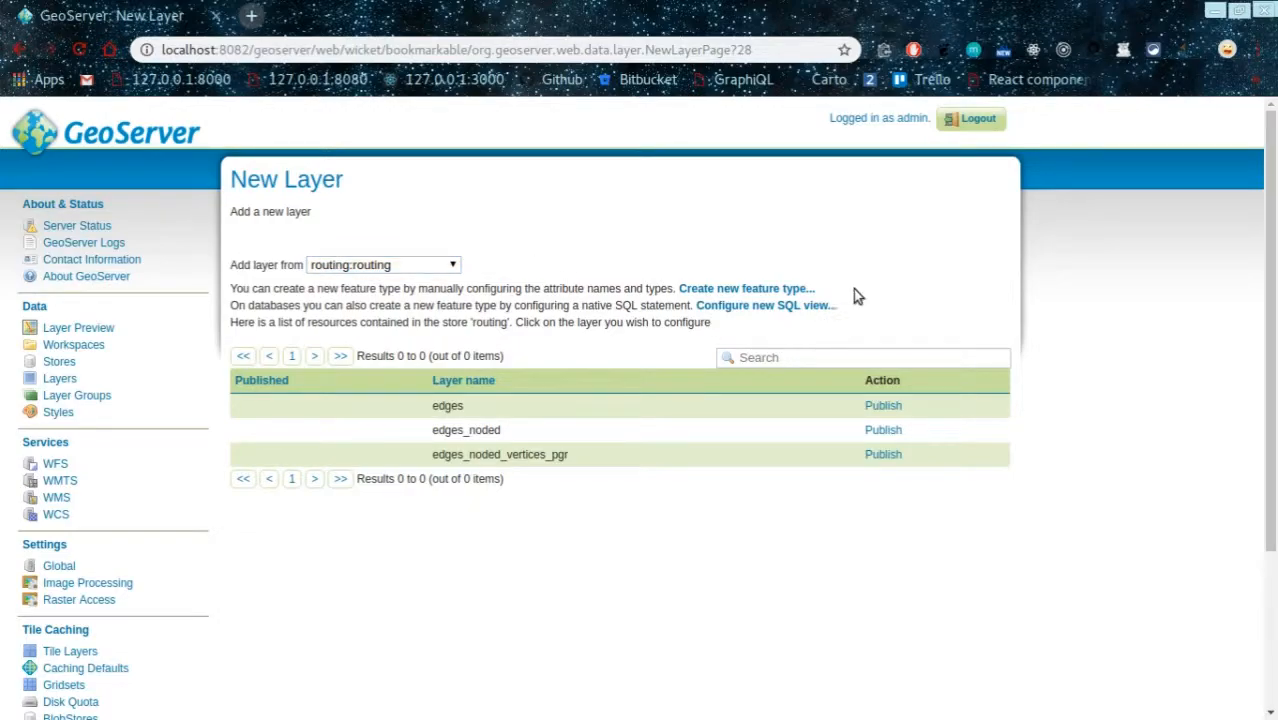
# Step: Highlight the edges_noded and edges_noded_vertices_pgr table names in the publishable list
pyautogui.doubleClick(438, 430)
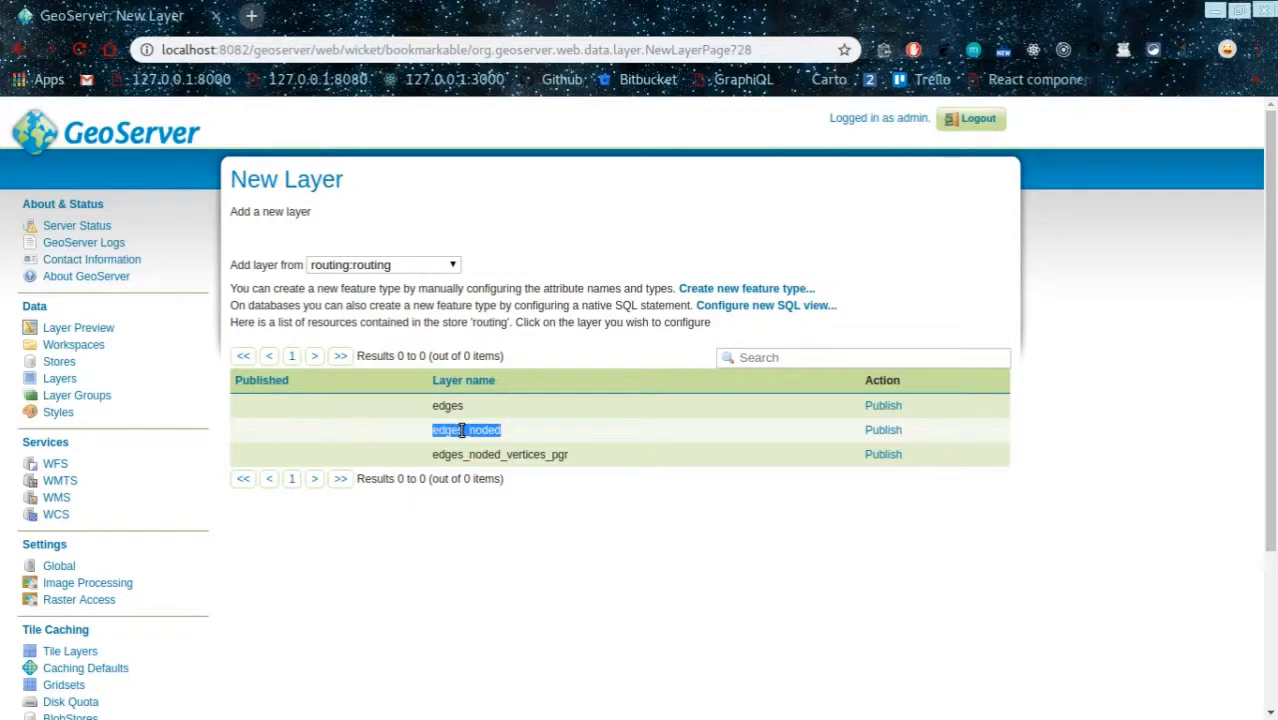
pyautogui.click(574, 460)
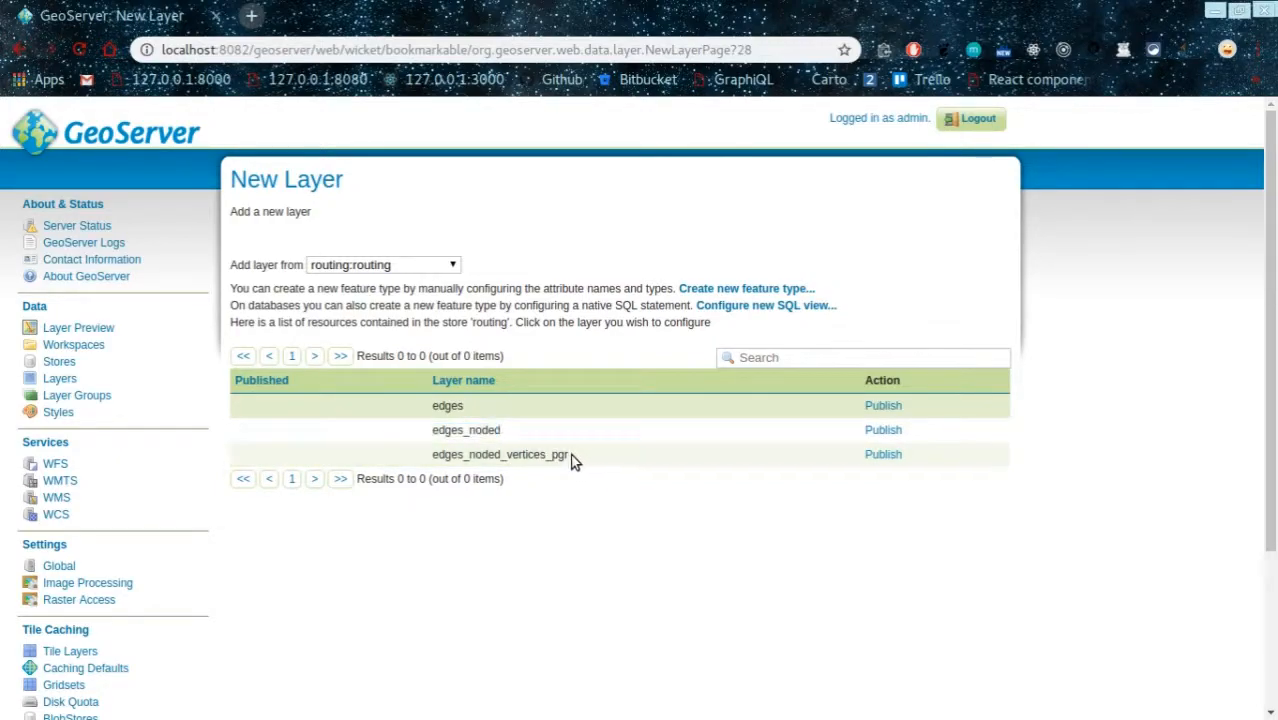
pyautogui.doubleClick(436, 458)
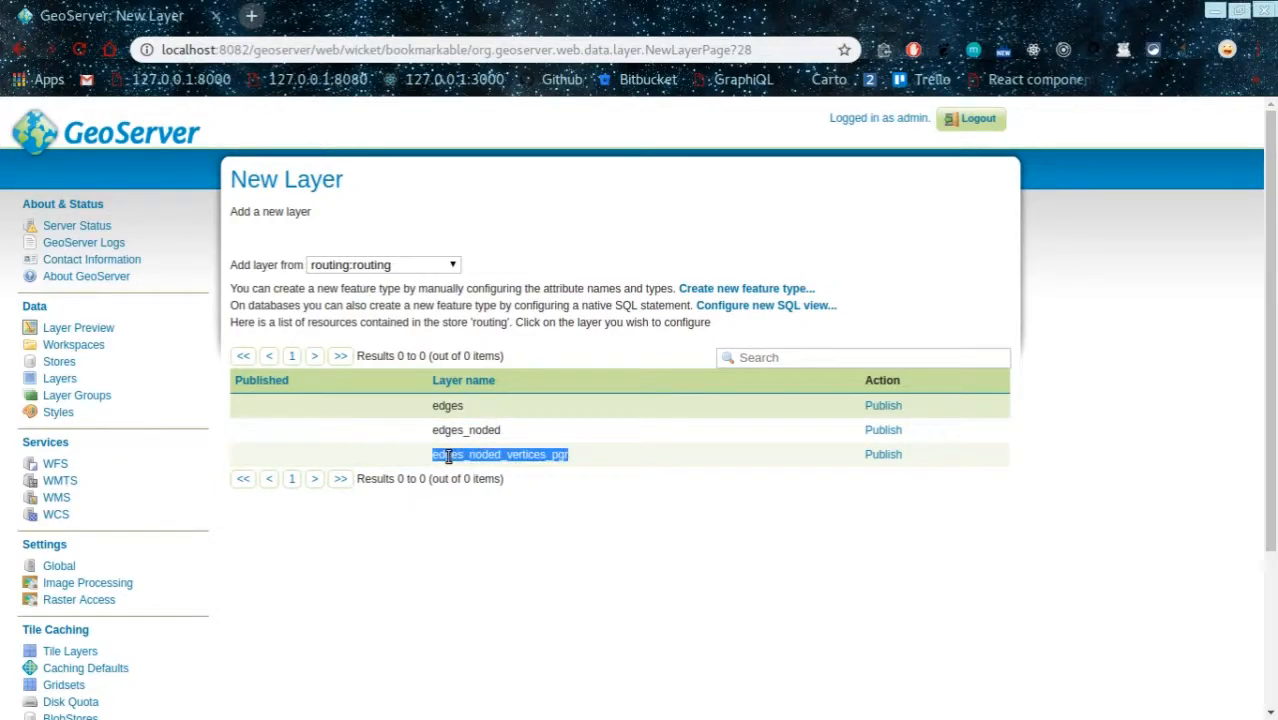
pyautogui.click(633, 517)
pyautogui.moveTo(580, 455); pyautogui.dragTo(425, 462)
pyautogui.moveTo(505, 432); pyautogui.dragTo(425, 430)
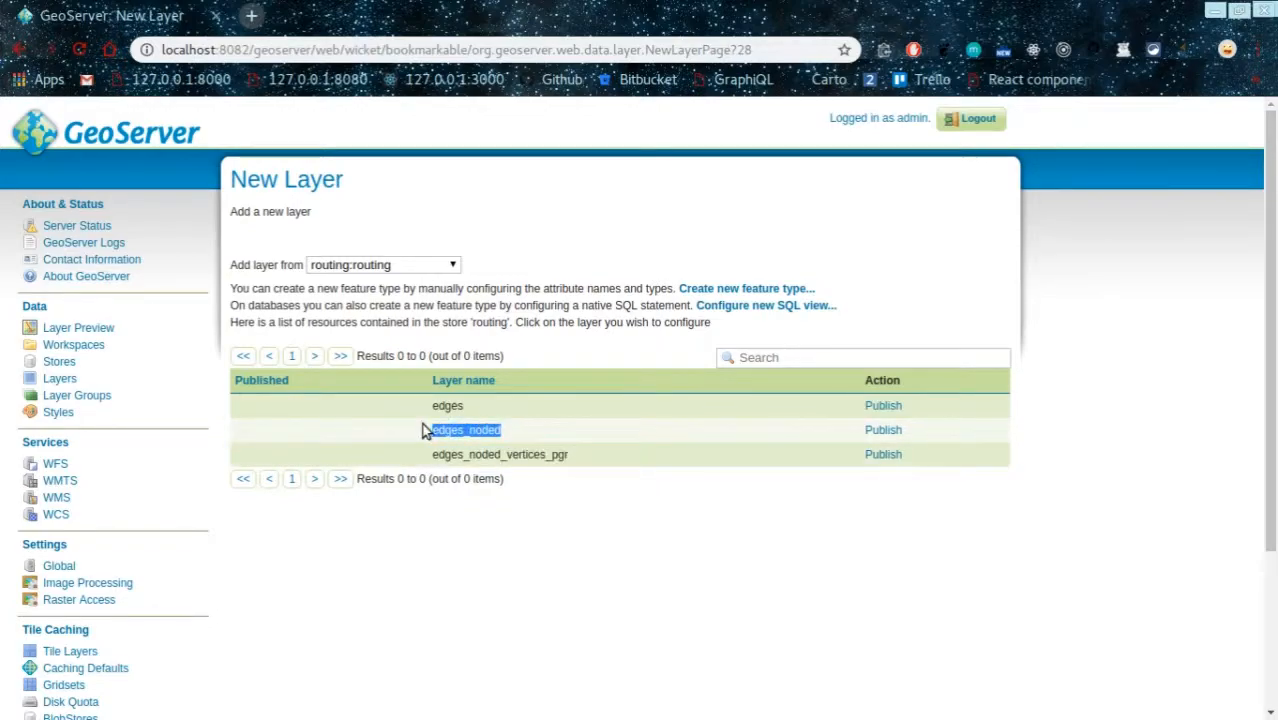
pyautogui.click(443, 433)
# Step: Publish edges_noded and review its Coordinate Reference Systems, highlighting declared SRS EPSG:4326
pyautogui.click(889, 436)
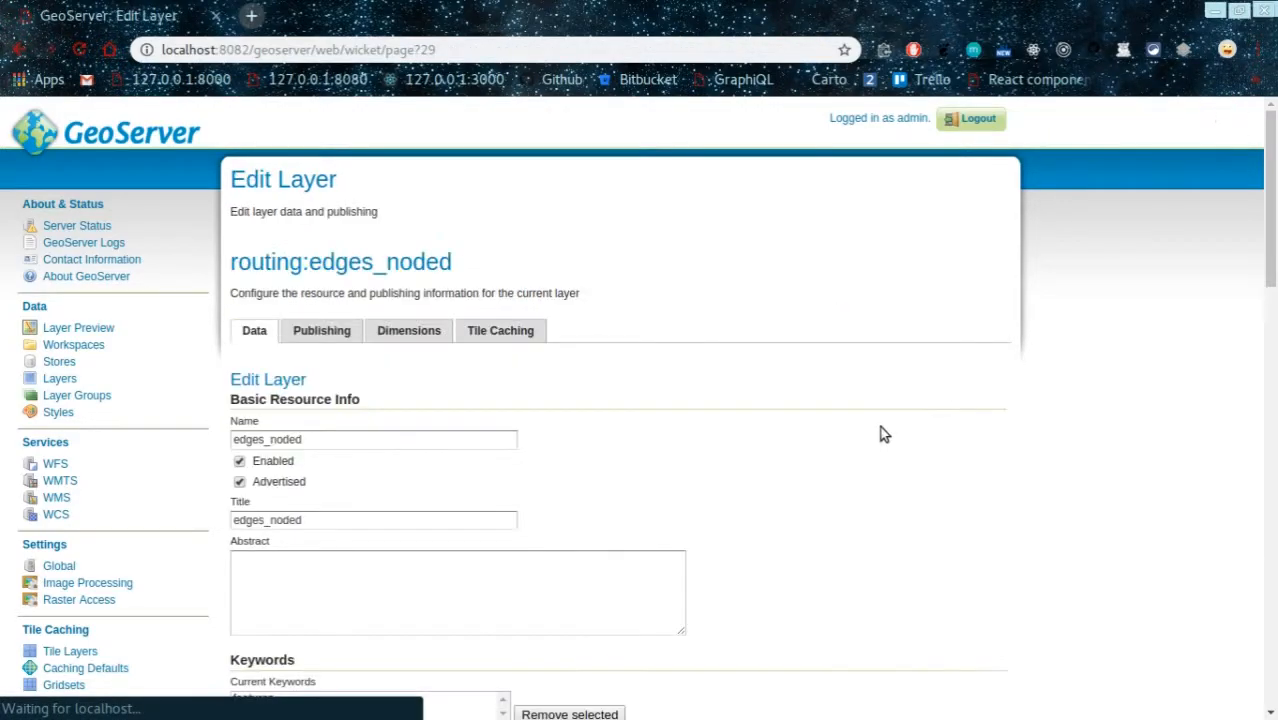
pyautogui.scroll(-5, 731, 483)
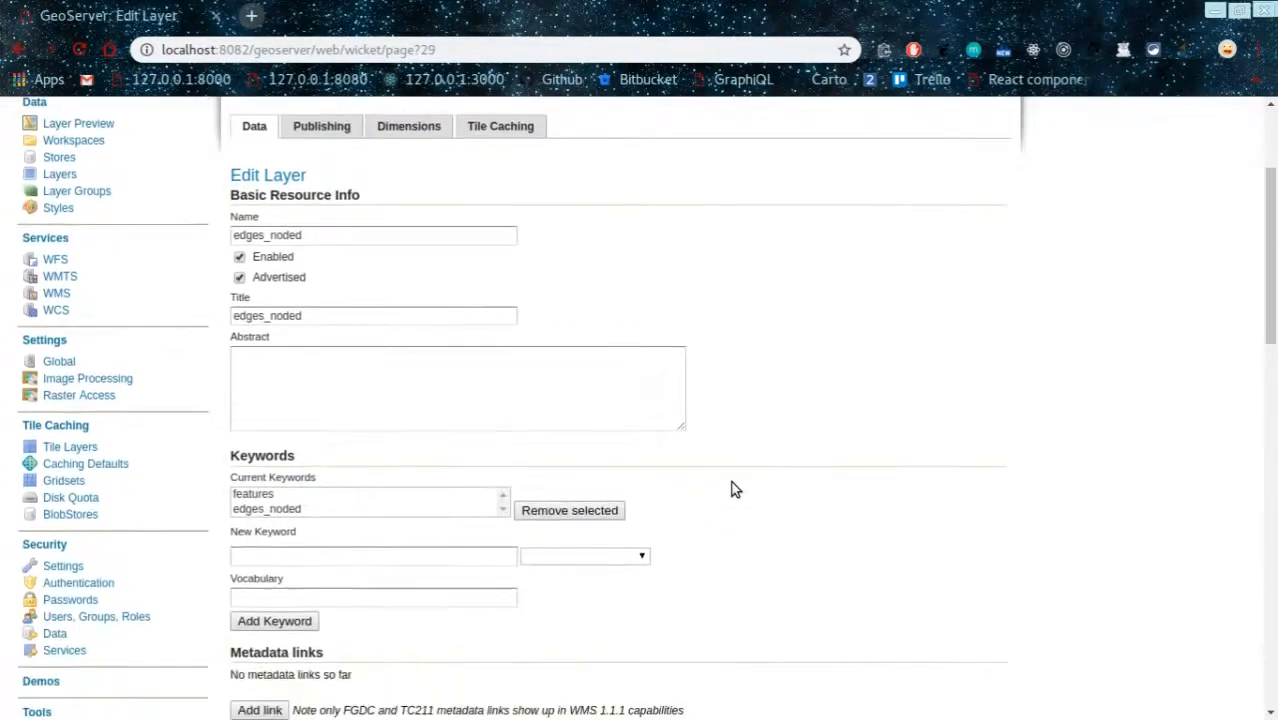
pyautogui.scroll(-5, 731, 489)
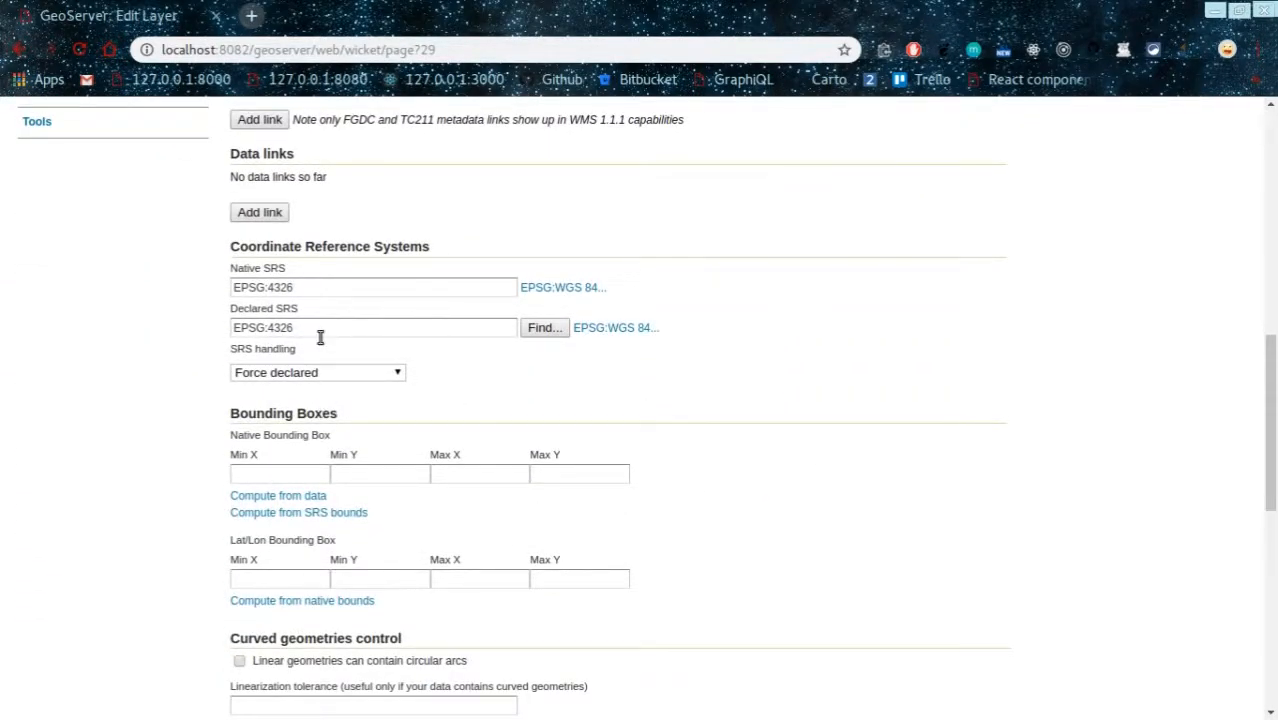
pyautogui.moveTo(228, 252); pyautogui.dragTo(451, 248)
pyautogui.click(469, 247)
pyautogui.click(316, 329)
pyautogui.moveTo(309, 329); pyautogui.dragTo(229, 335)
pyautogui.click(624, 370)
pyautogui.click(541, 328)
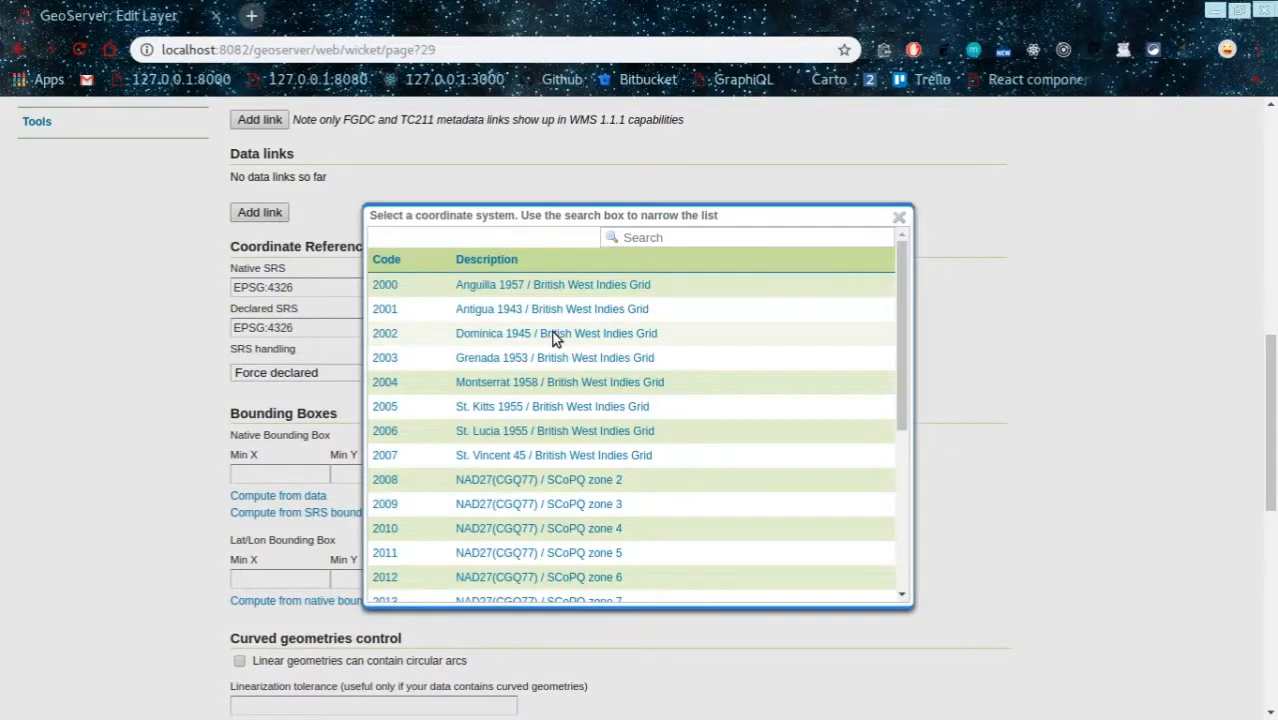
pyautogui.click(665, 238)
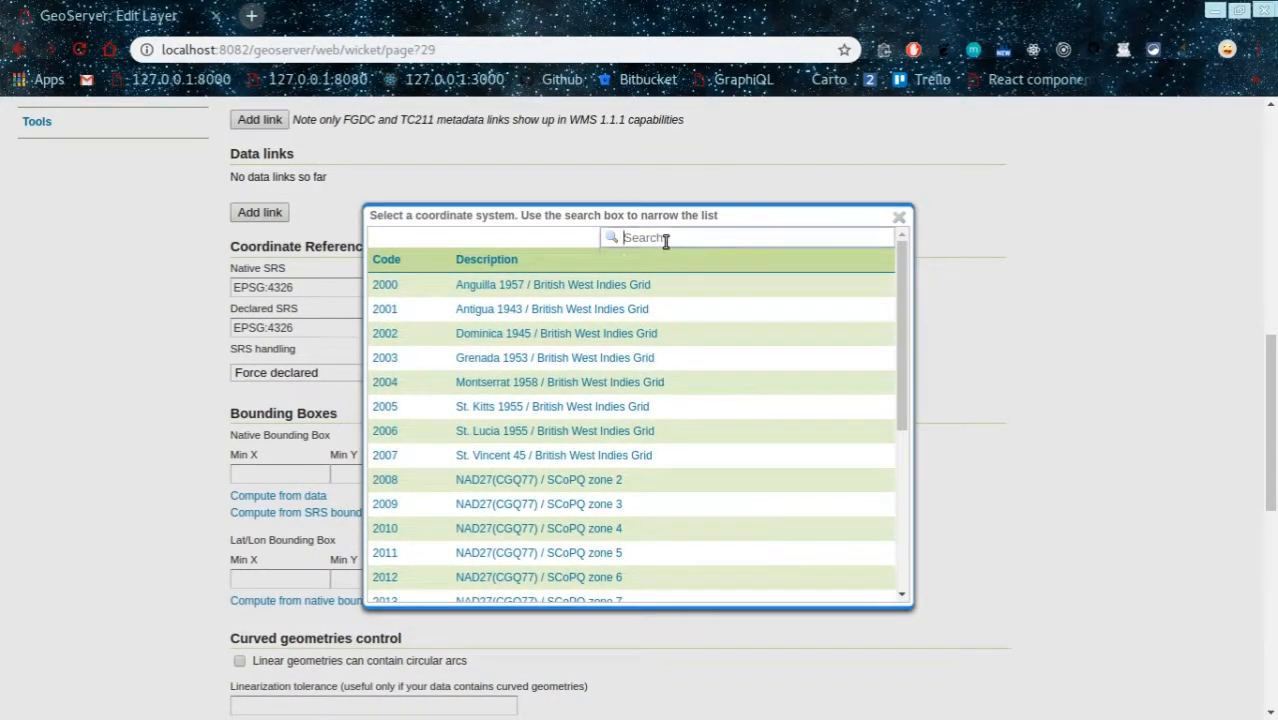
pyautogui.write('4326')
pyautogui.scroll(-1, 600, 340)
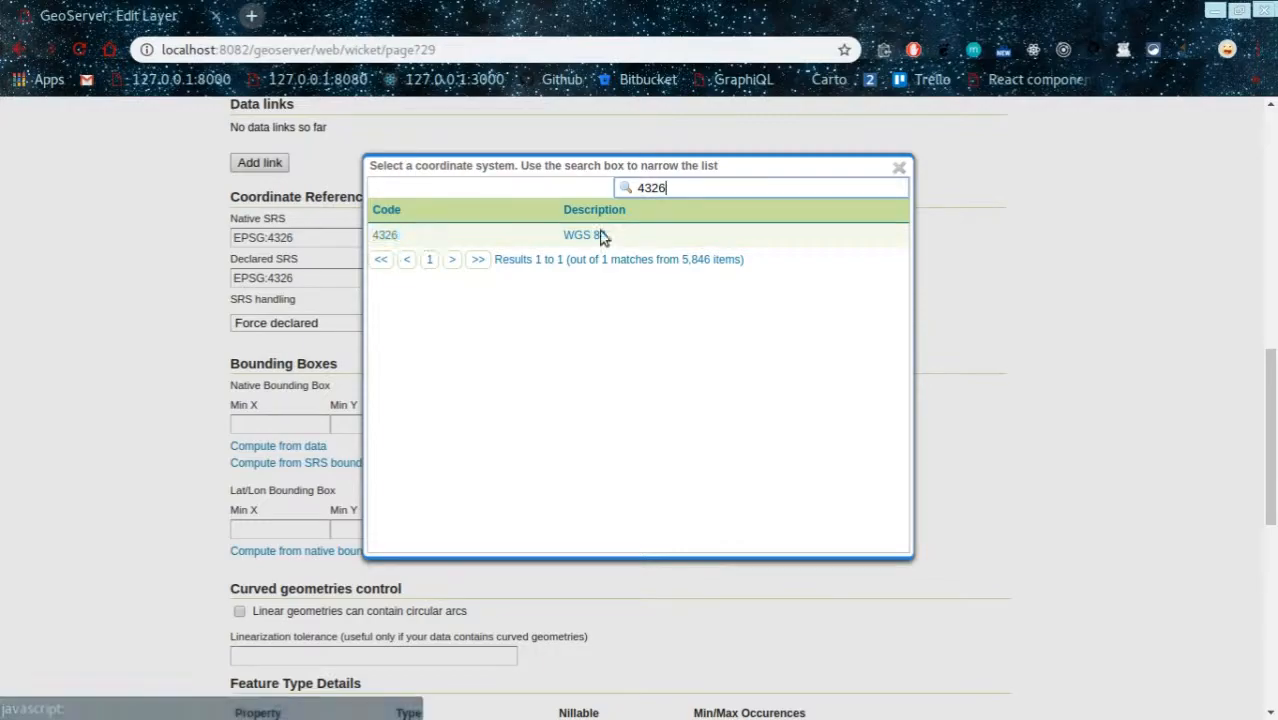
pyautogui.click(900, 168)
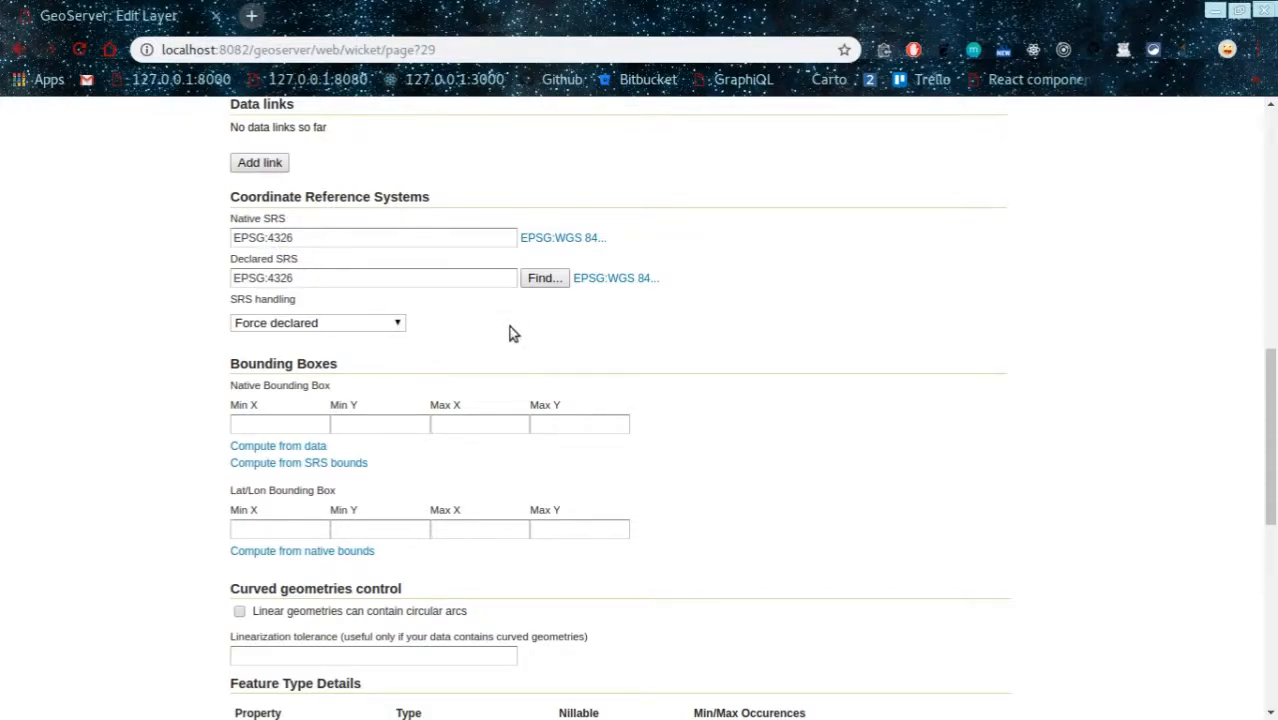
# Step: Compute native bounds from data and lat/lon bounds from native bounds, then save edges_noded
pyautogui.click(298, 455)
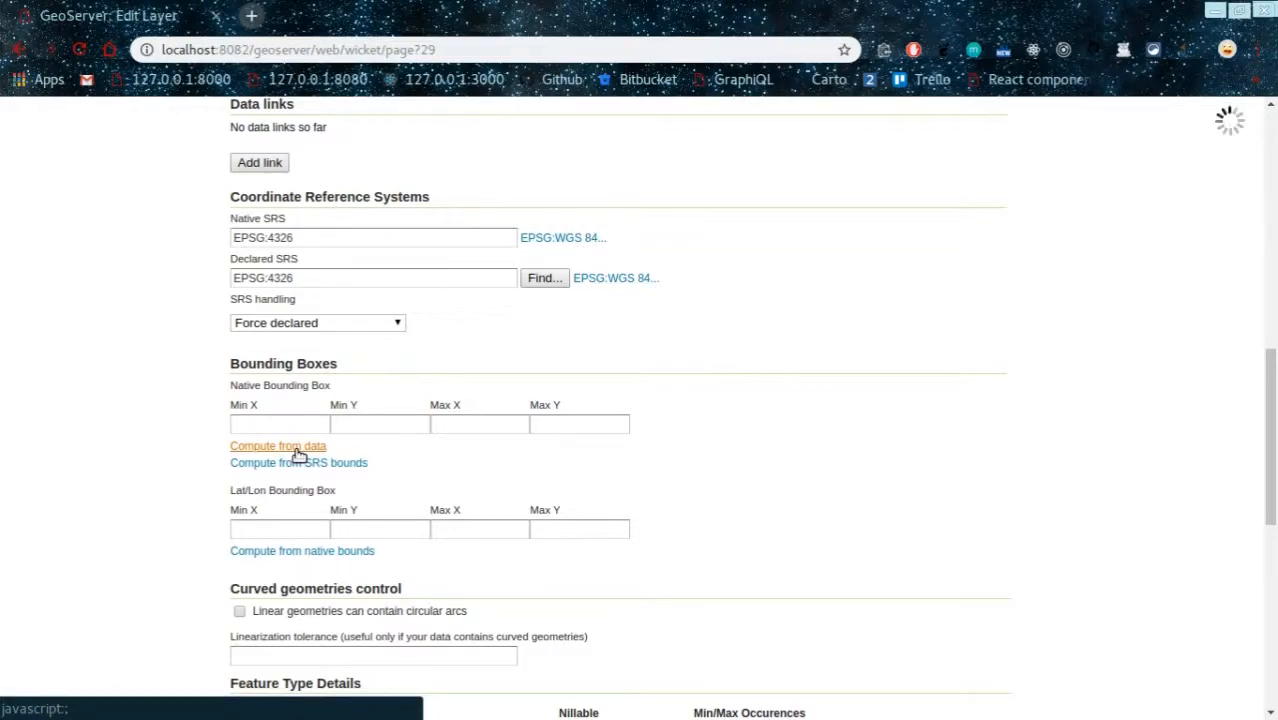
pyautogui.scroll(-2, 322, 401)
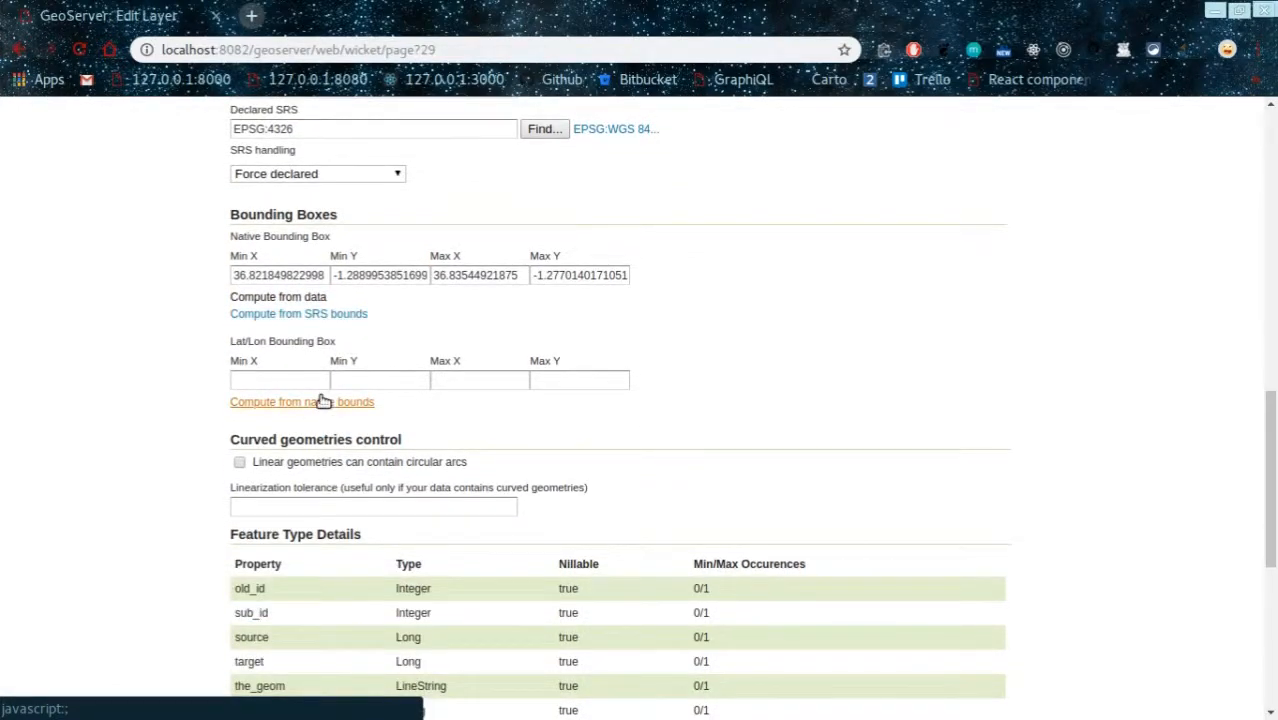
pyautogui.click(322, 401)
pyautogui.scroll(-5, 887, 340)
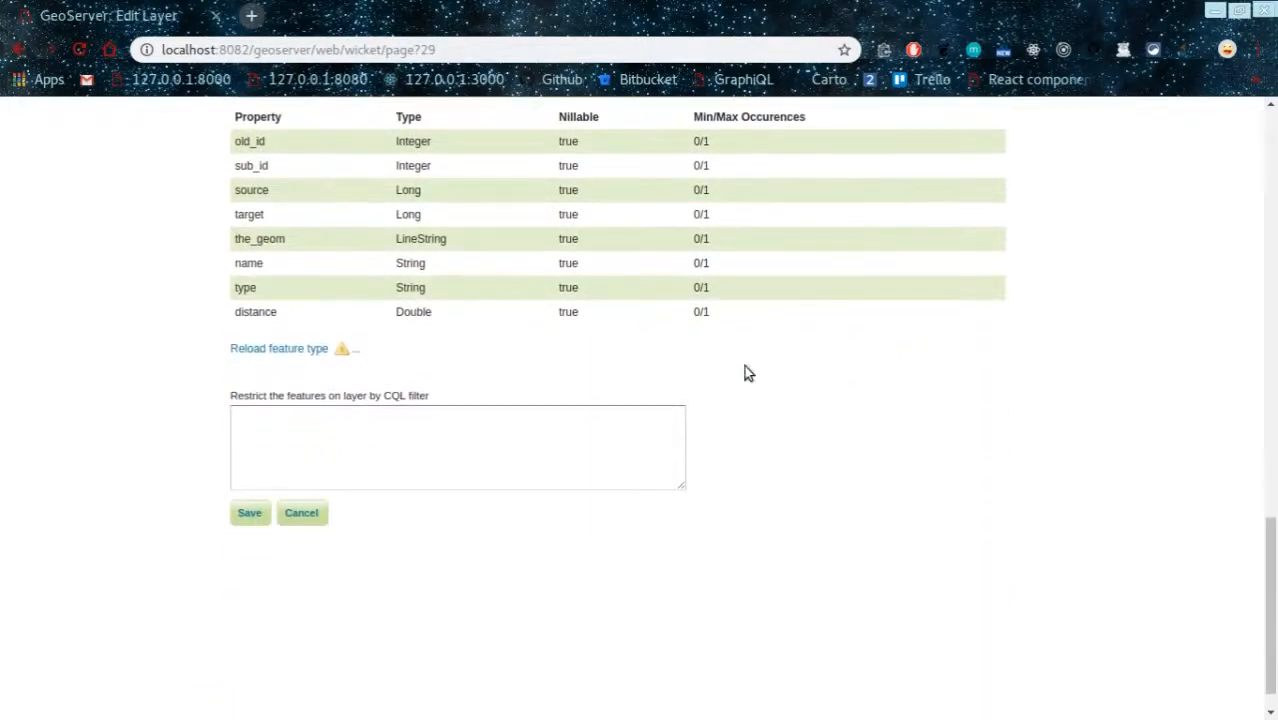
pyautogui.scroll(2, 744, 373)
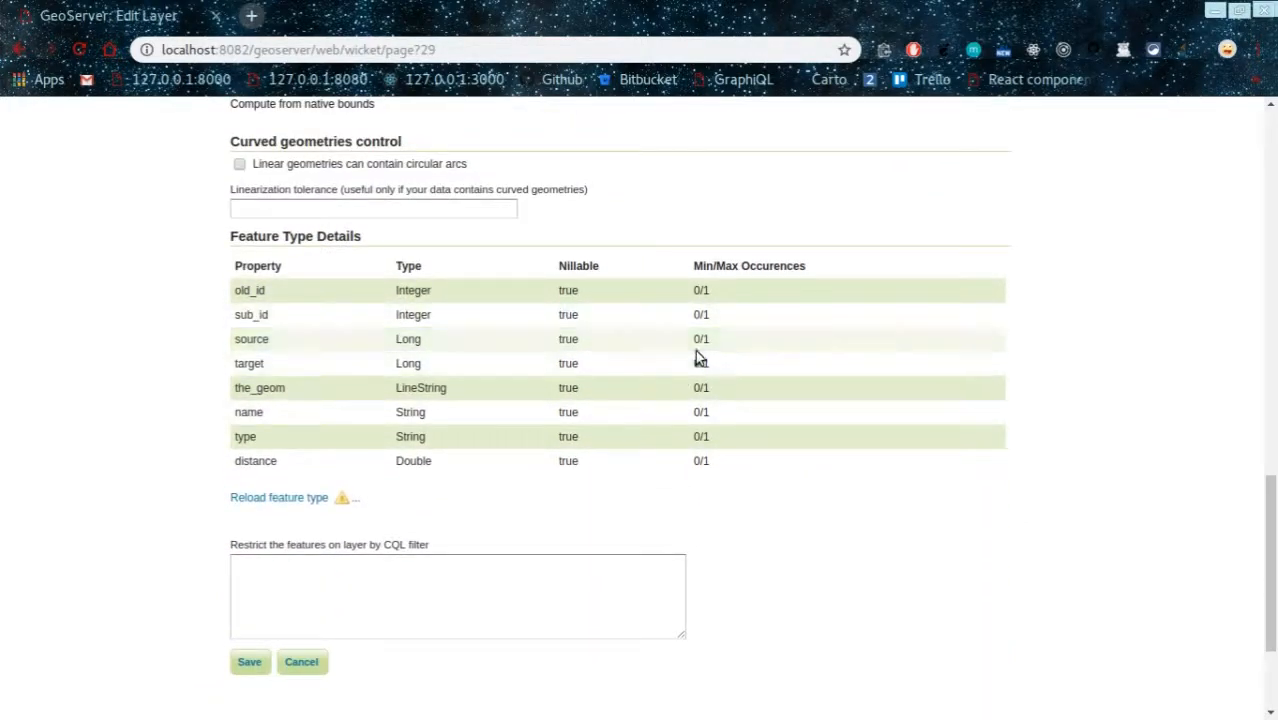
pyautogui.scroll(-2, 700, 358)
pyautogui.click(249, 513)
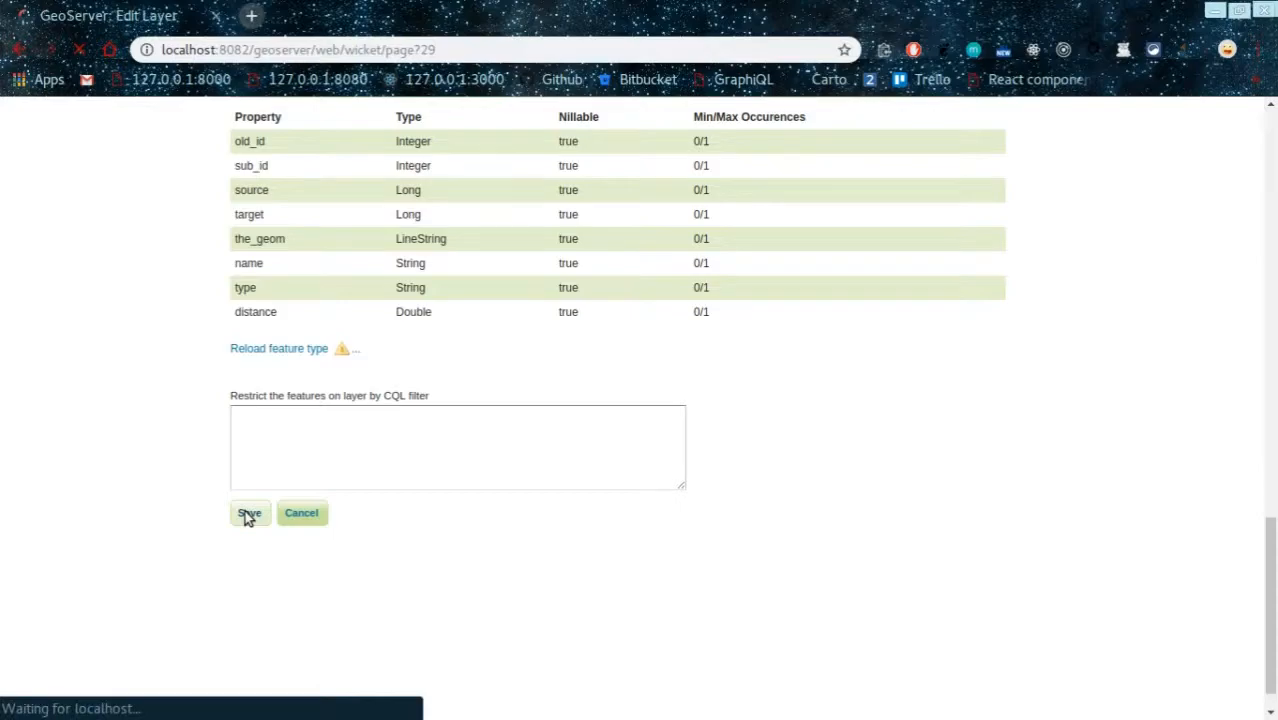
pyautogui.scroll(-3, 436, 362)
pyautogui.scroll(3, 322, 197)
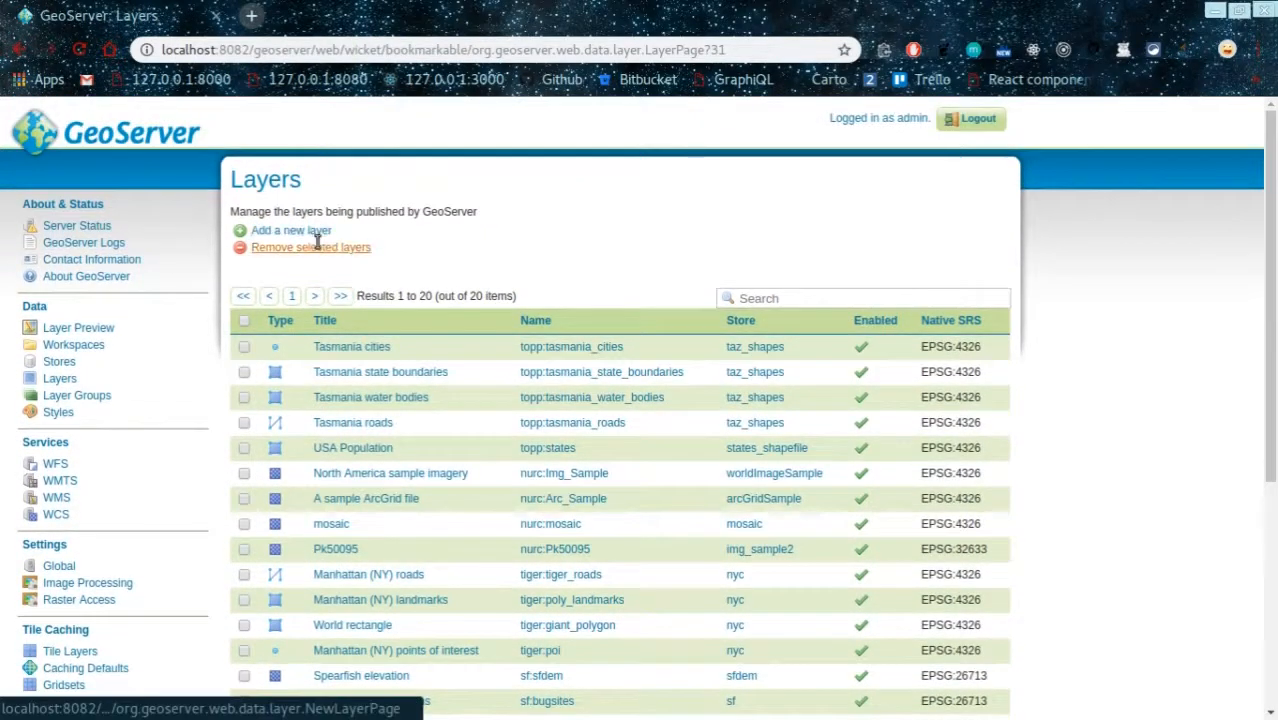
# Step: Add a new layer from routing:routing and publish the edges_noded_vertices_pgr table
pyautogui.click(317, 238)
pyautogui.click(360, 265)
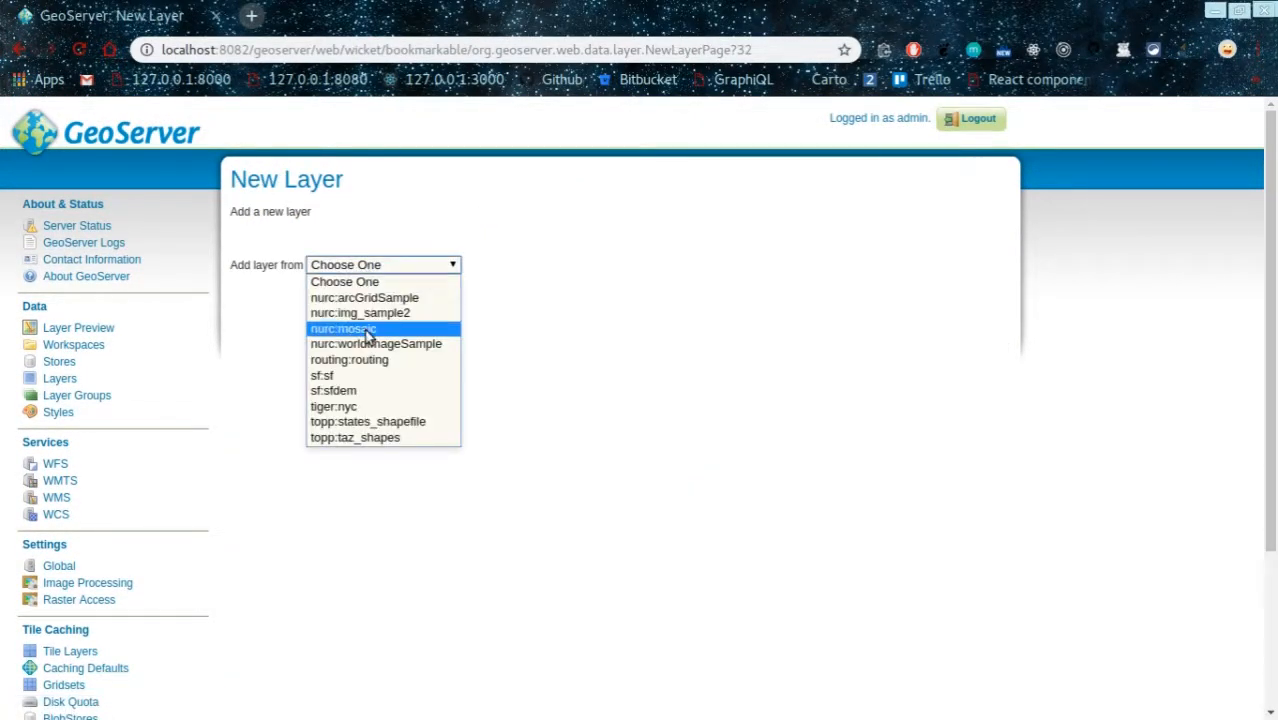
pyautogui.click(369, 359)
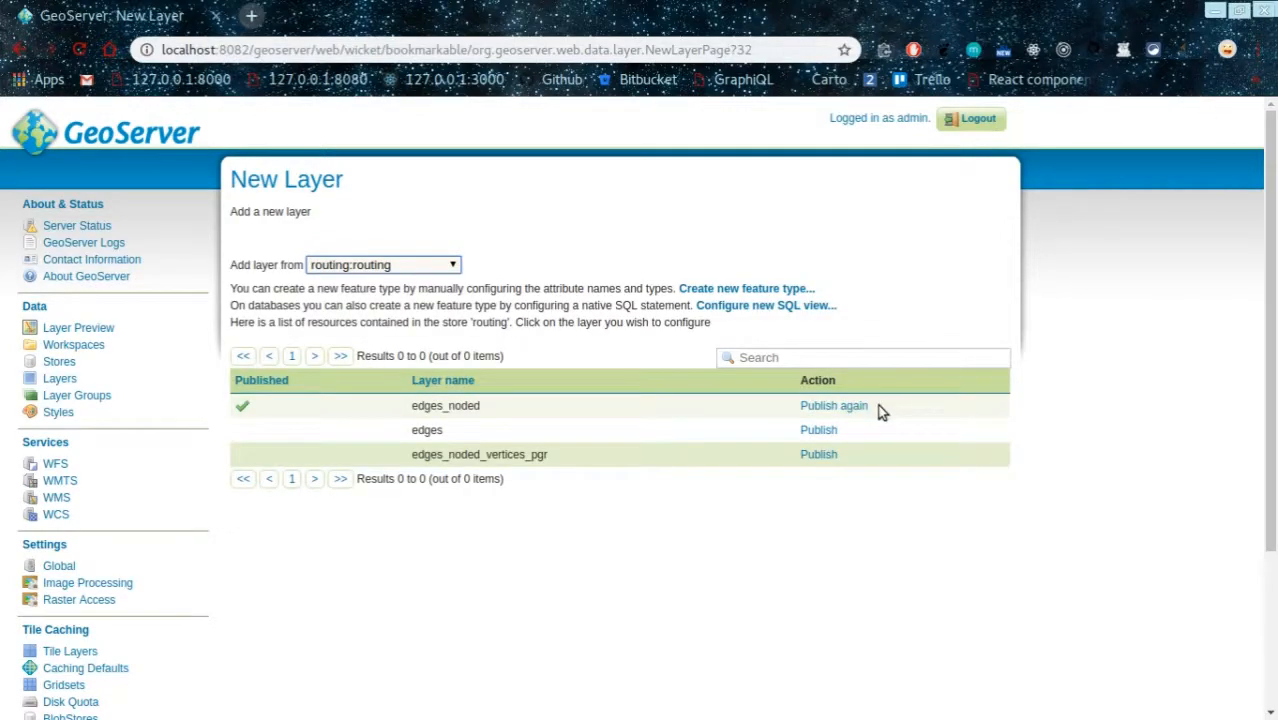
pyautogui.click(818, 455)
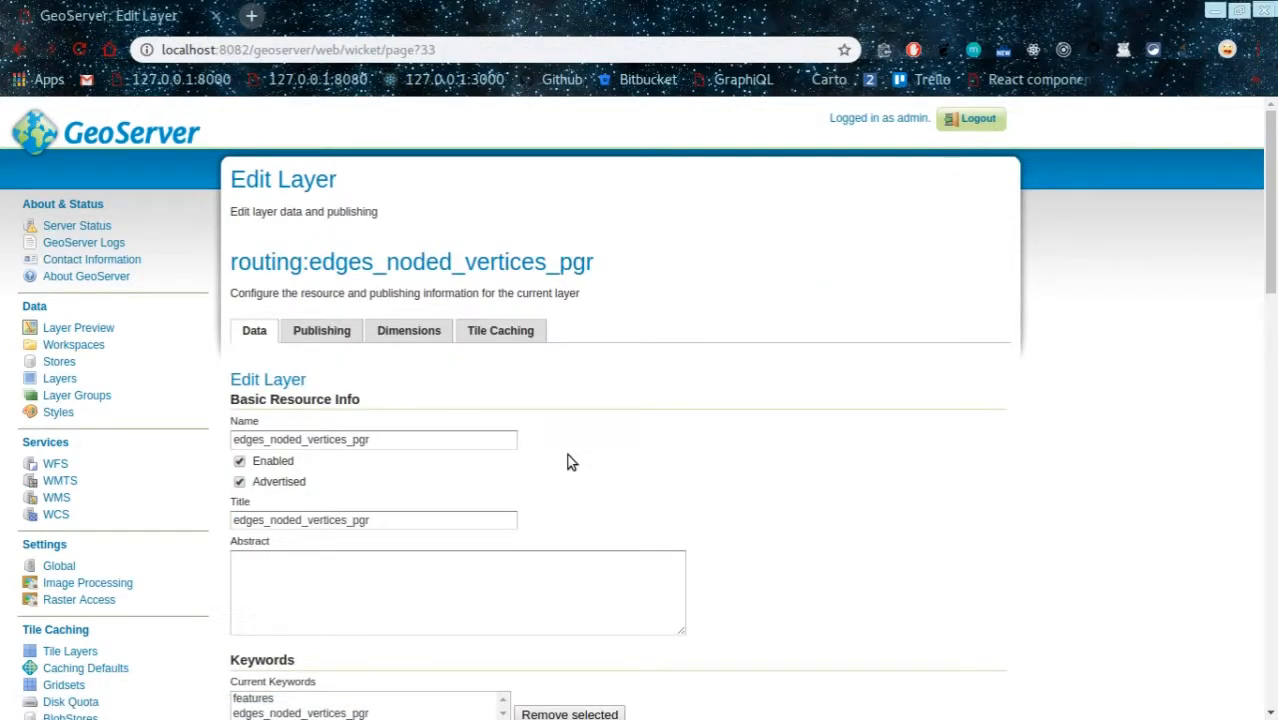
# Step: Compute native bounds from data and lat/lon bounds from native, then save edges_noded_vertices_pgr
pyautogui.scroll(-5, 565, 458)
pyautogui.scroll(3, 563, 455)
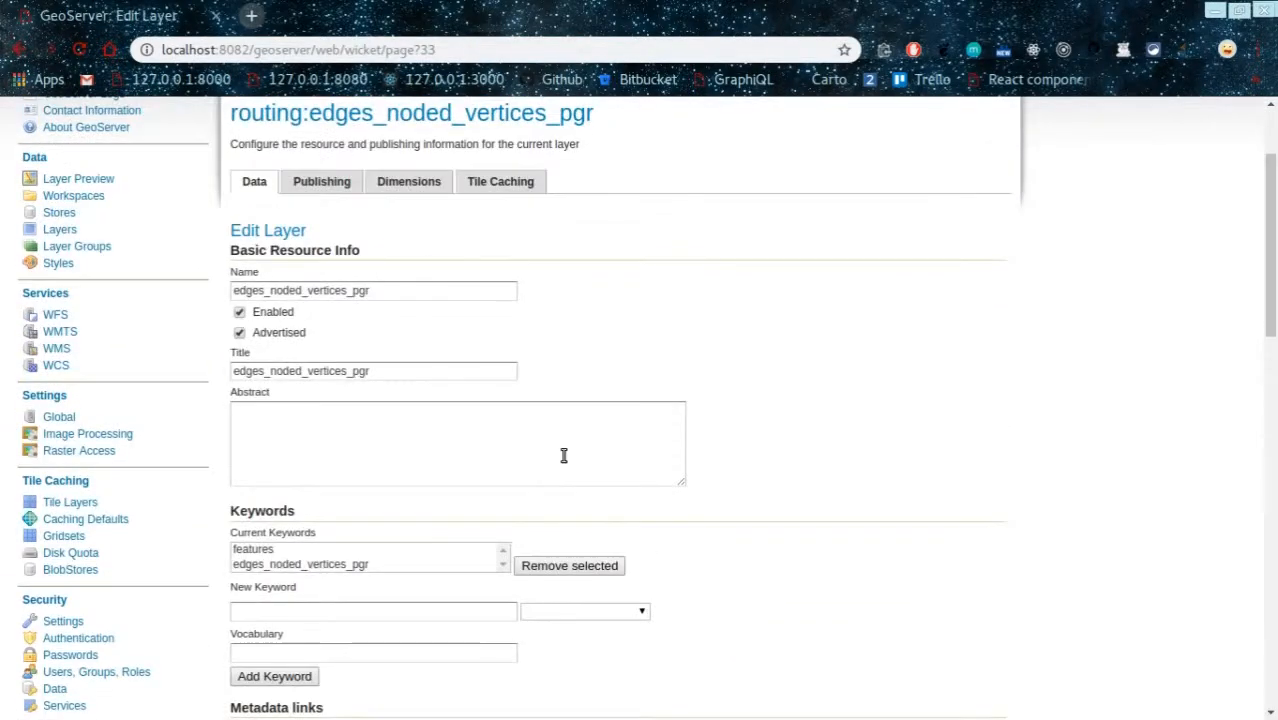
pyautogui.scroll(-5, 563, 455)
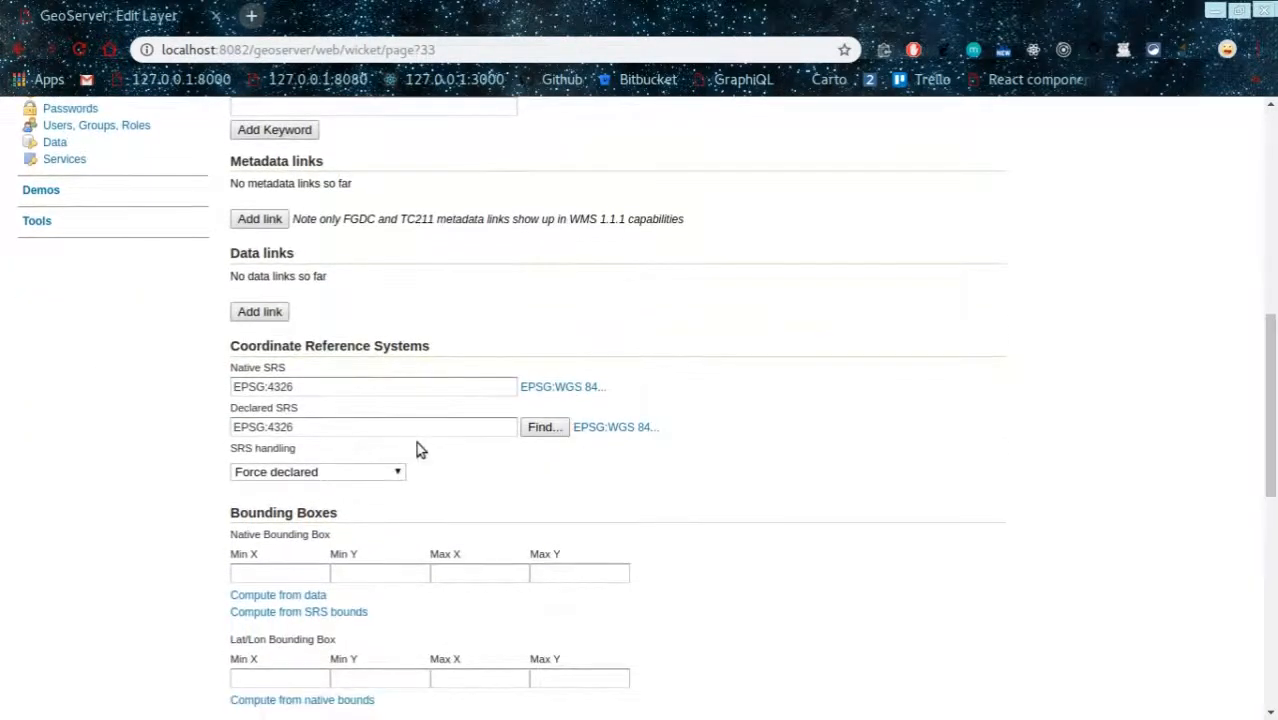
pyautogui.scroll(-2, 300, 420)
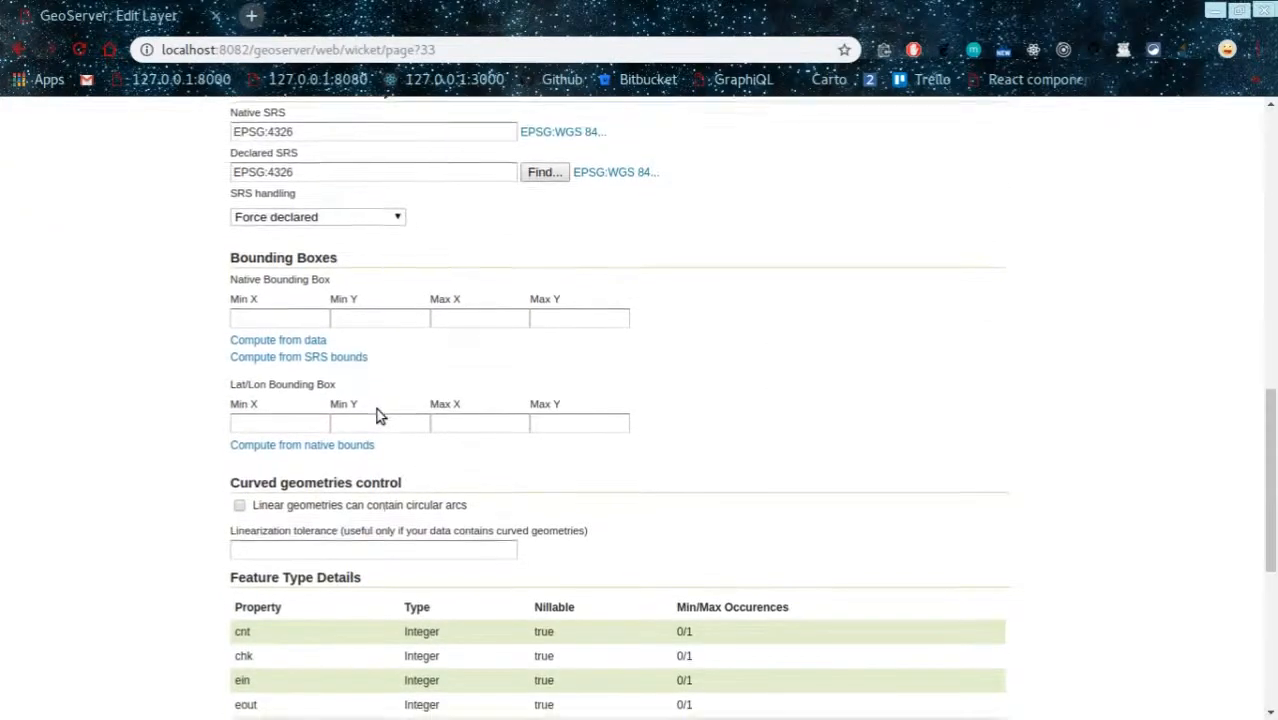
pyautogui.scroll(-1, 376, 415)
pyautogui.click(270, 248)
pyautogui.click(330, 355)
pyautogui.scroll(-4, 380, 365)
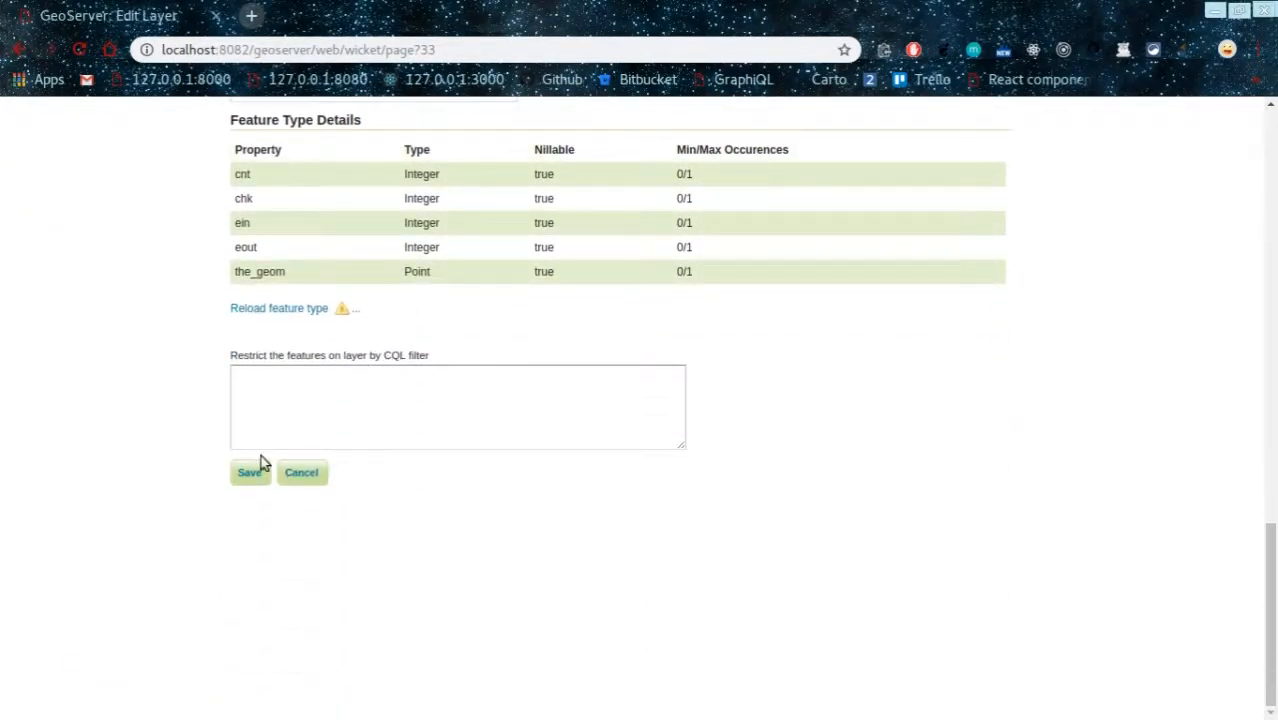
pyautogui.click(256, 476)
pyautogui.scroll(-3, 473, 405)
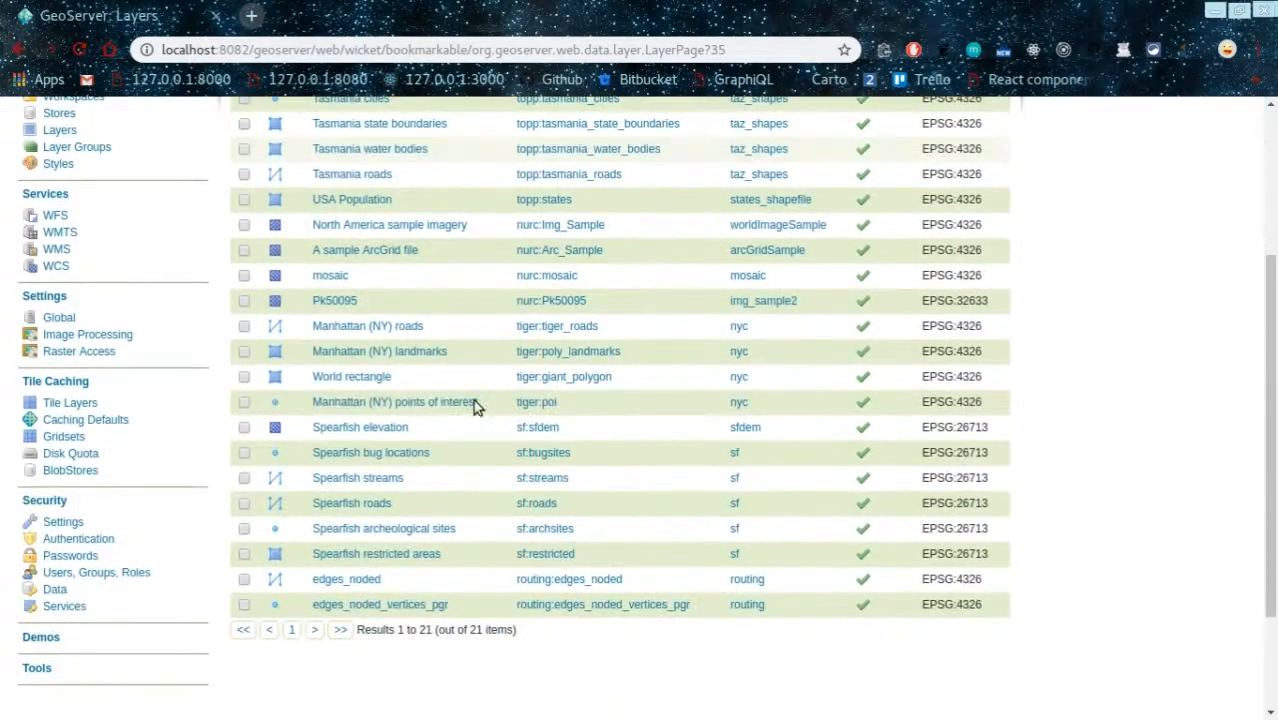
pyautogui.scroll(3, 473, 399)
pyautogui.scroll(-3, 479, 378)
pyautogui.scroll(1, 479, 378)
pyautogui.scroll(-2, 405, 485)
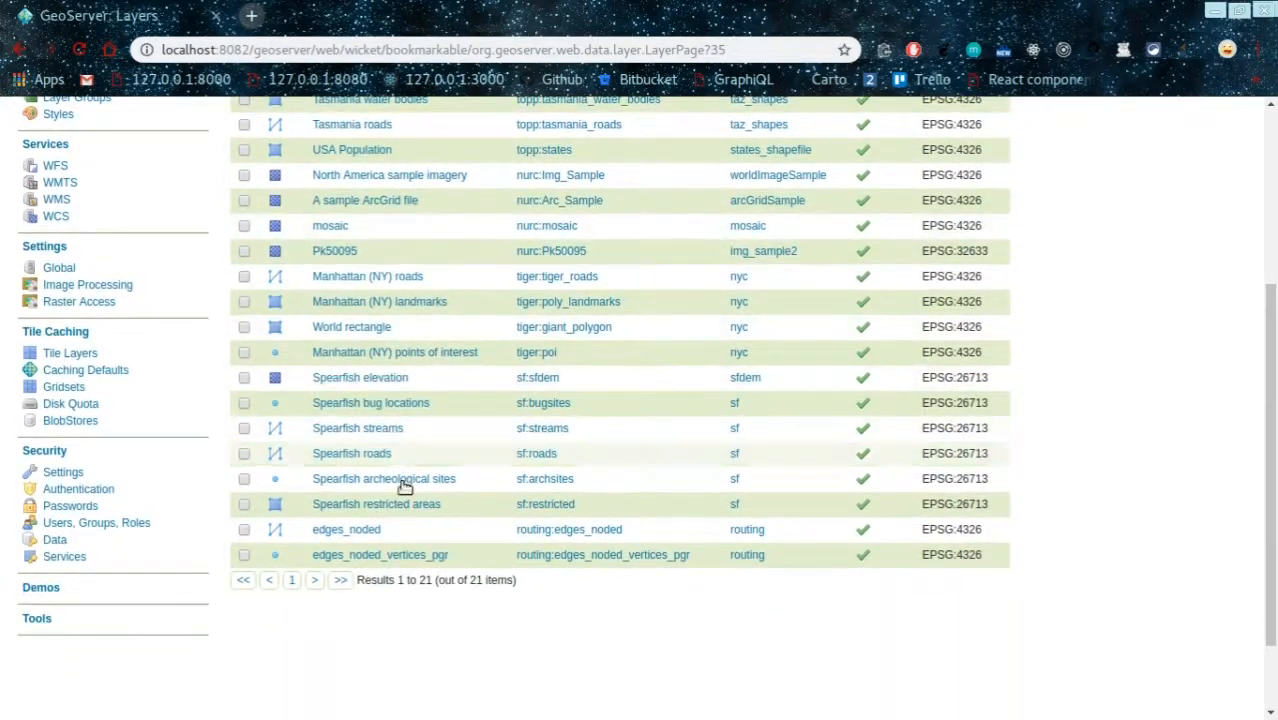
pyautogui.moveTo(383, 531); pyautogui.dragTo(313, 531)
pyautogui.moveTo(450, 556); pyautogui.dragTo(313, 555)
pyautogui.click(730, 625)
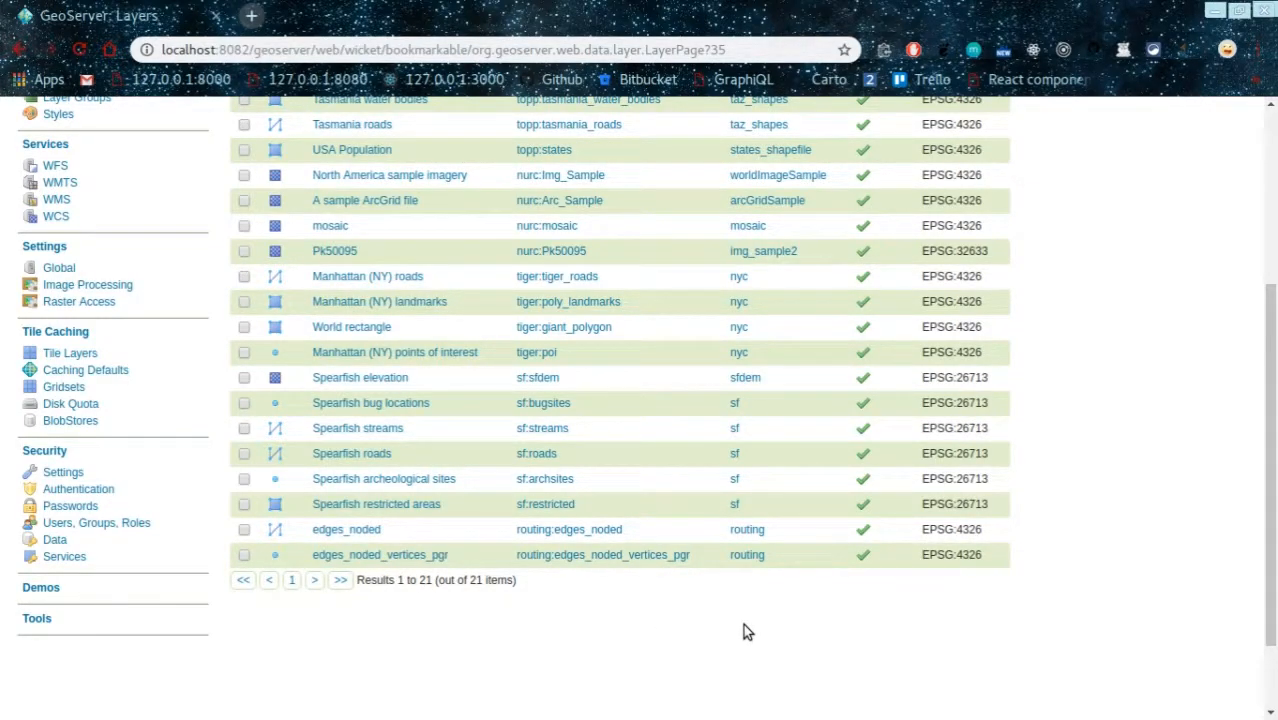
pyautogui.scroll(3, 743, 625)
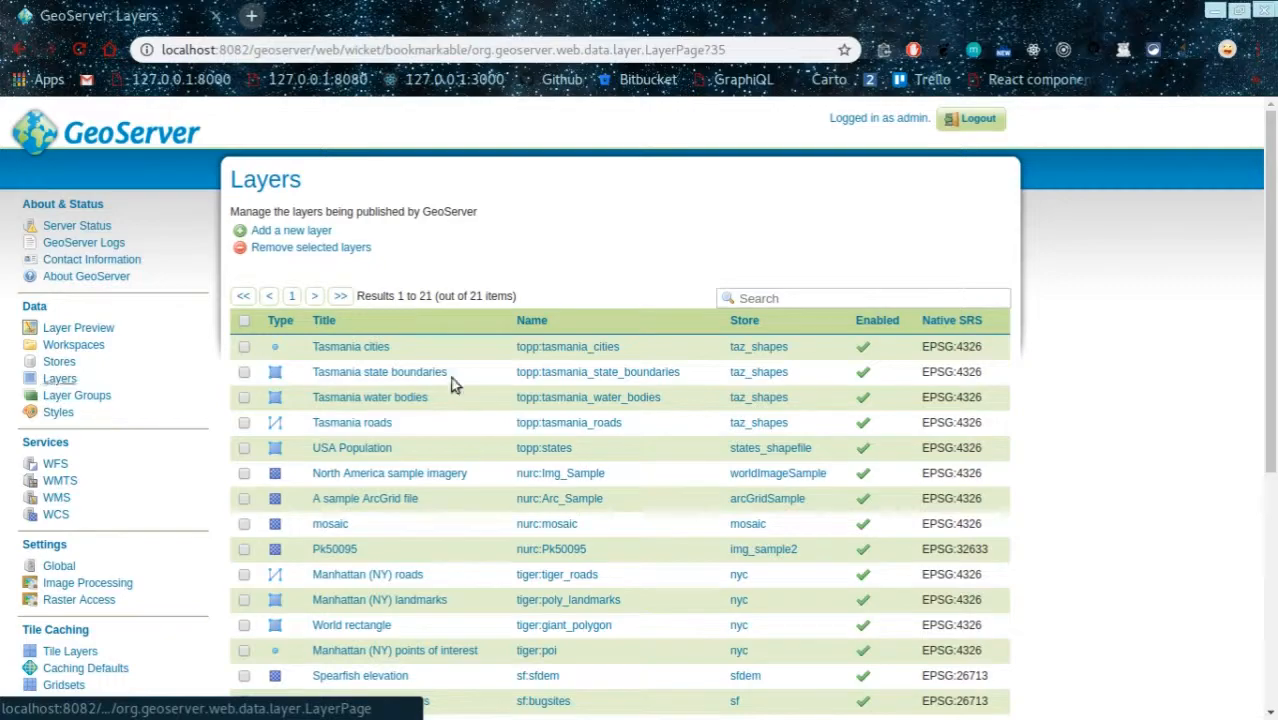
pyautogui.scroll(-3, 520, 422)
pyautogui.scroll(-4, 520, 422)
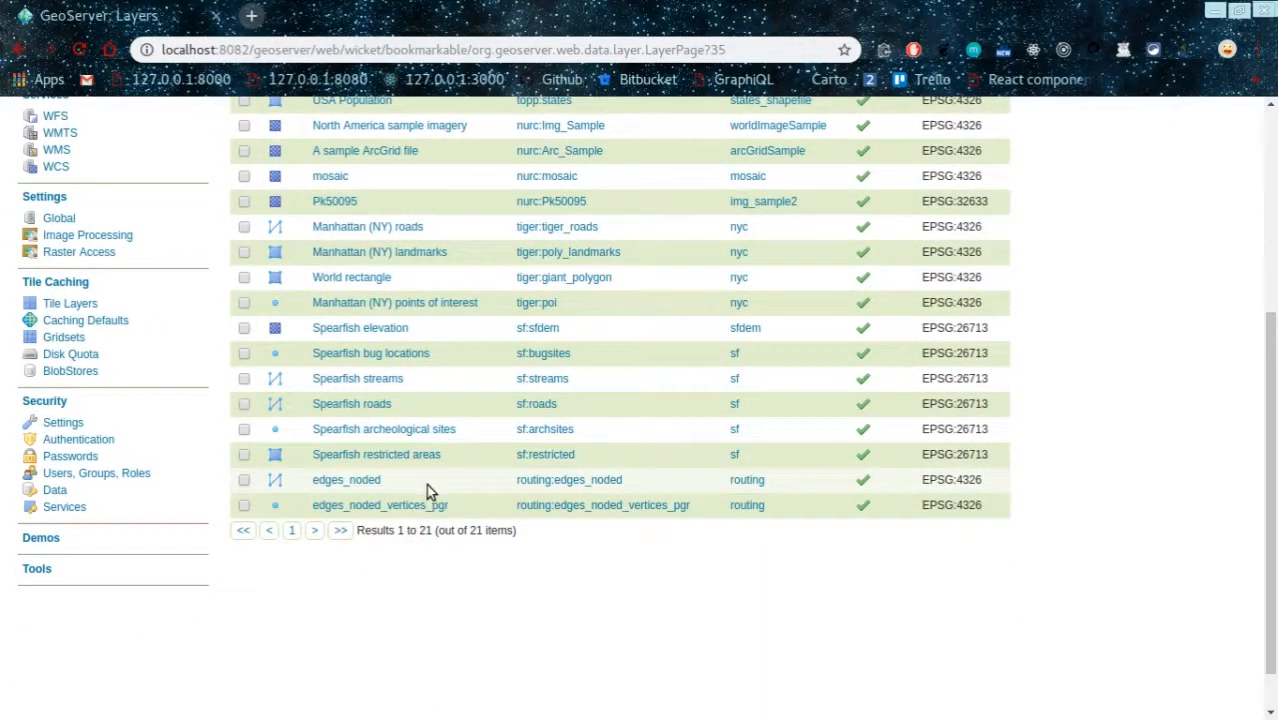
pyautogui.moveTo(426, 484); pyautogui.dragTo(325, 483)
pyautogui.moveTo(458, 513); pyautogui.dragTo(323, 510)
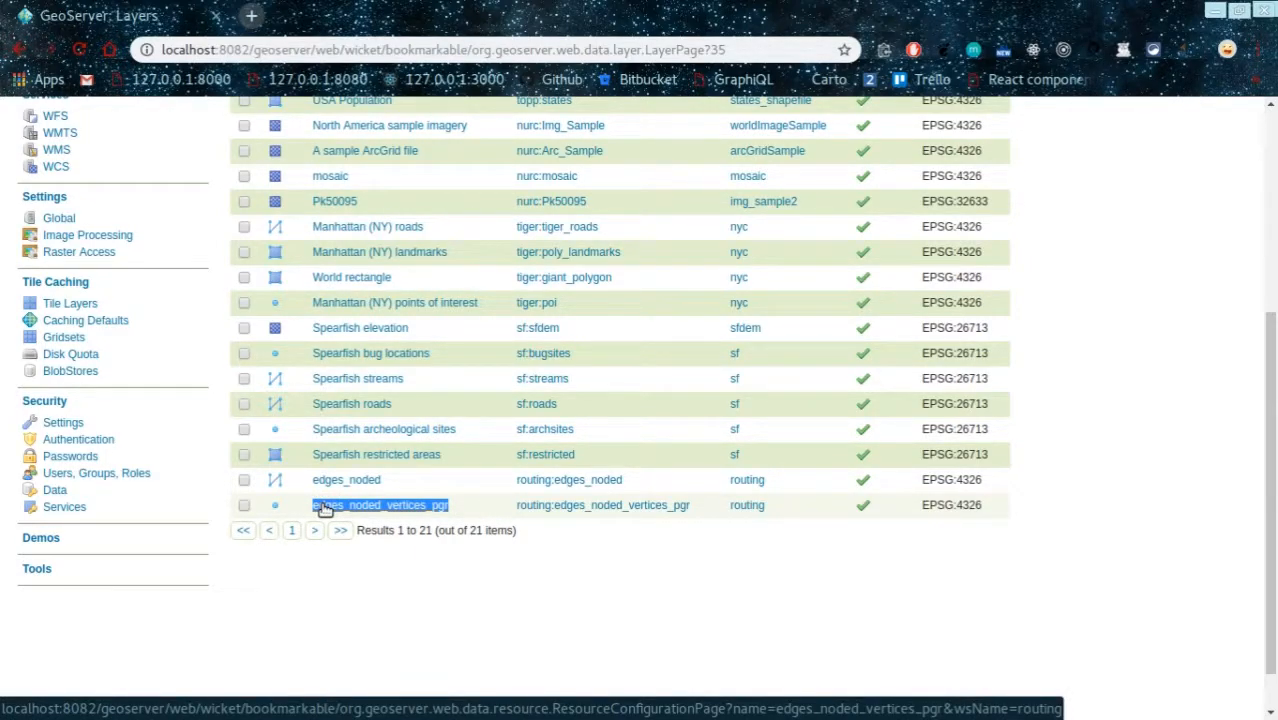
pyautogui.click(408, 485)
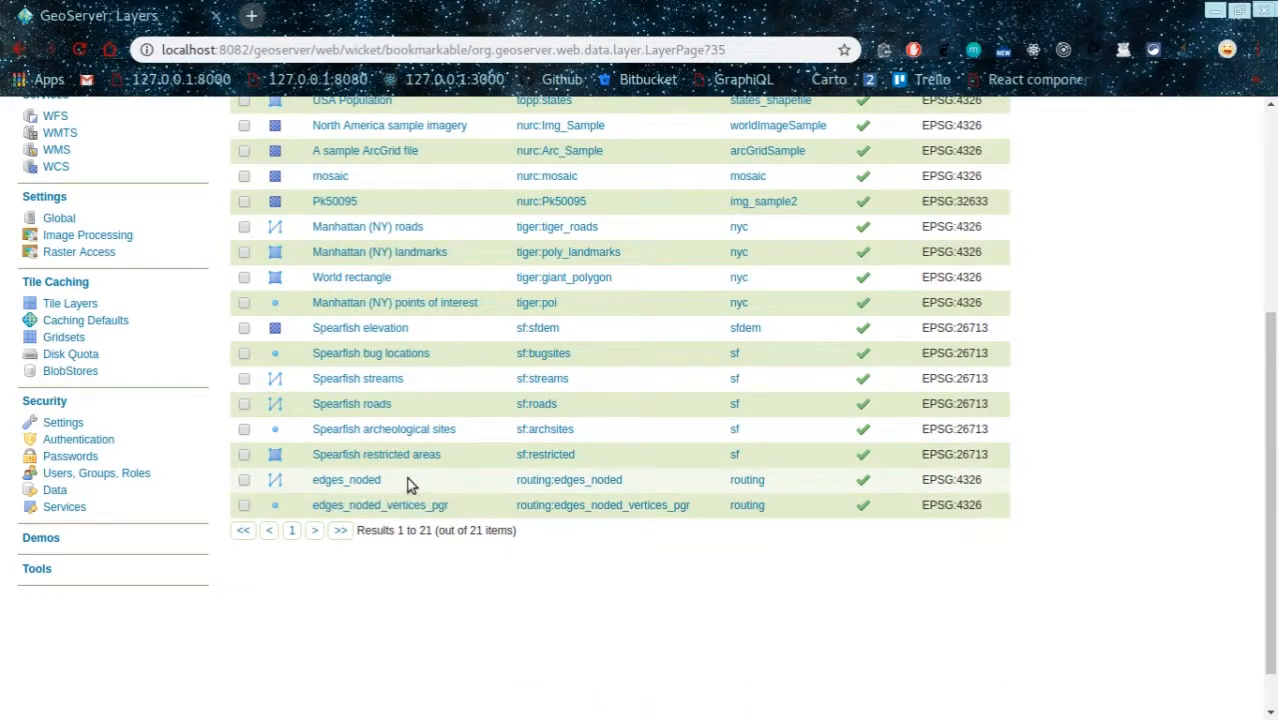
pyautogui.scroll(3, 704, 657)
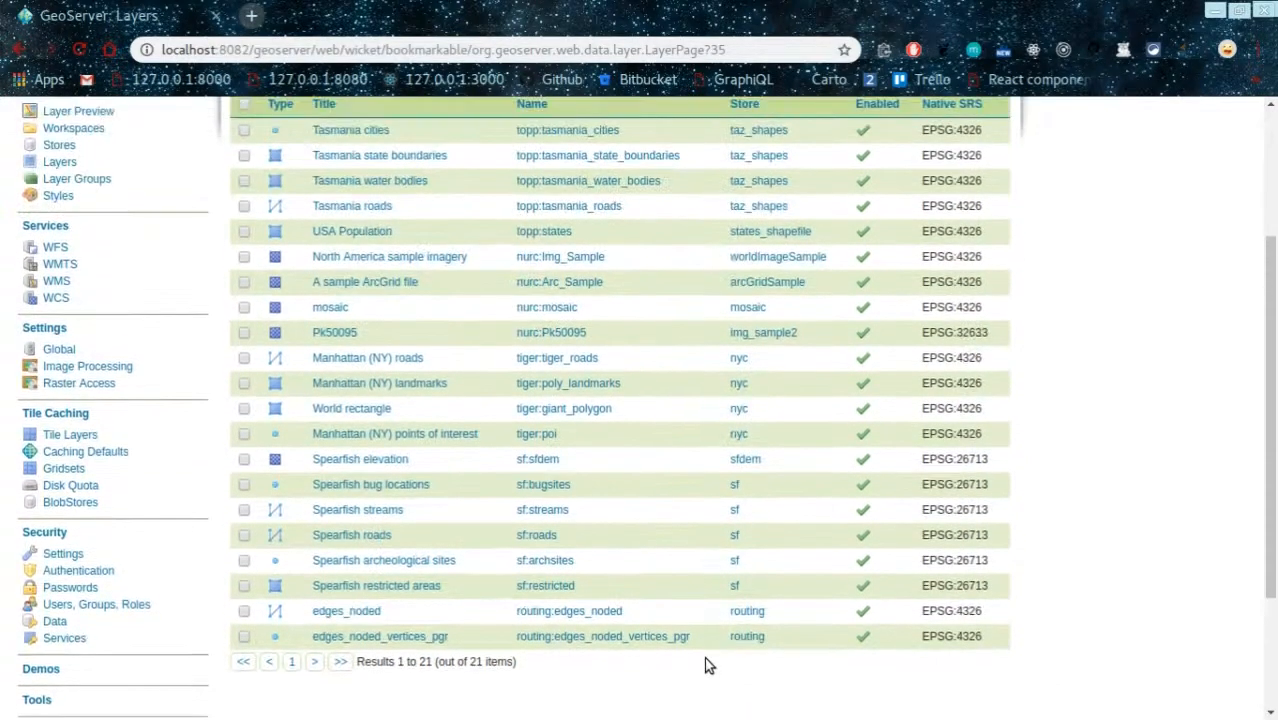
pyautogui.scroll(-4, 700, 644)
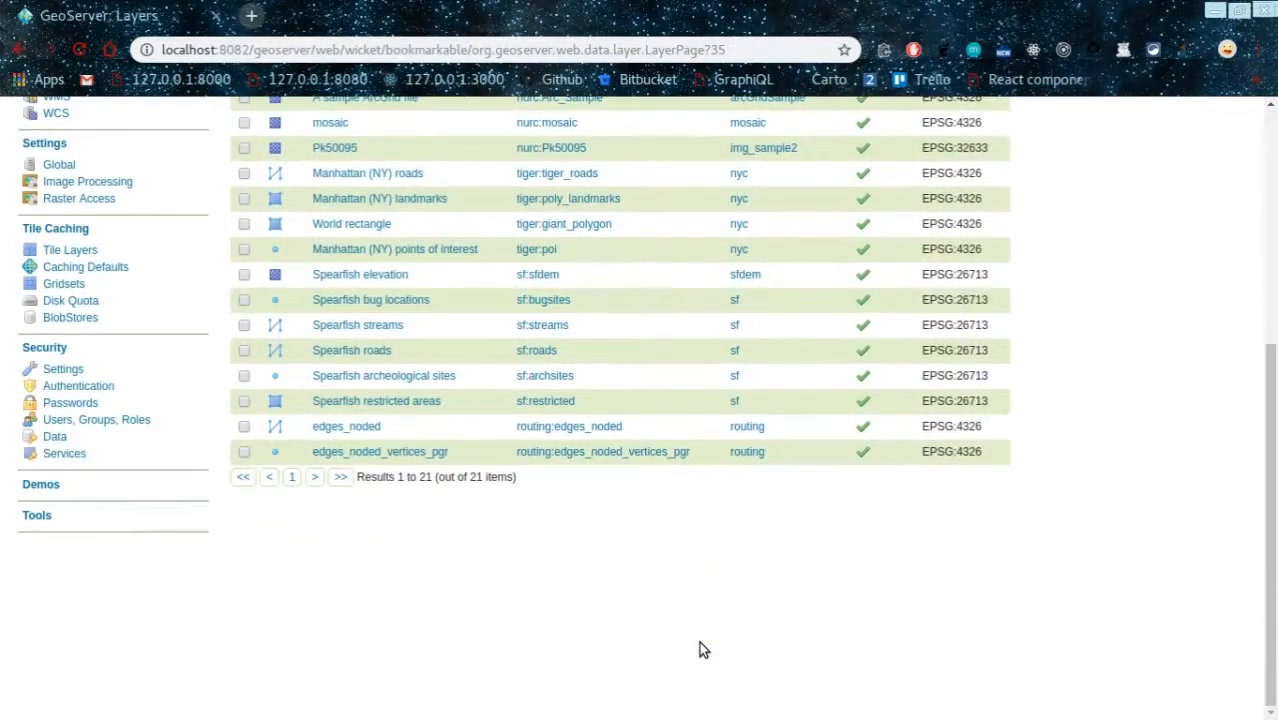
pyautogui.scroll(3, 704, 650)
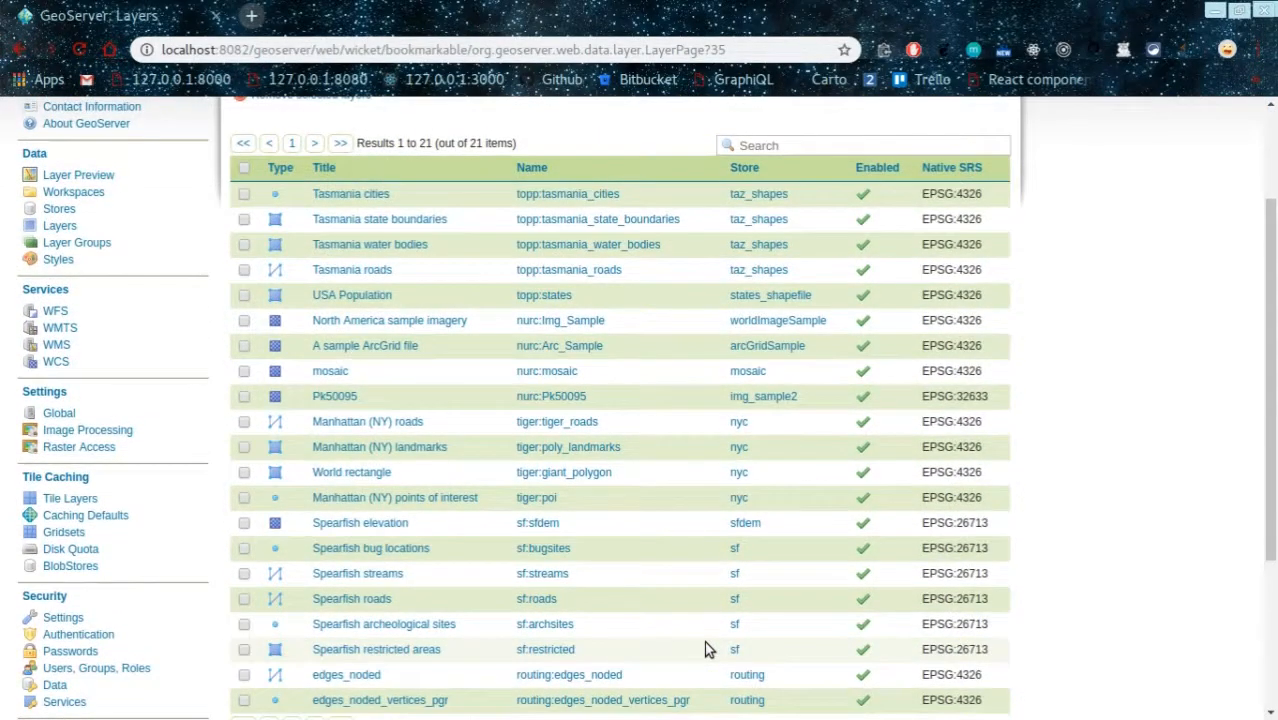
pyautogui.scroll(2, 704, 649)
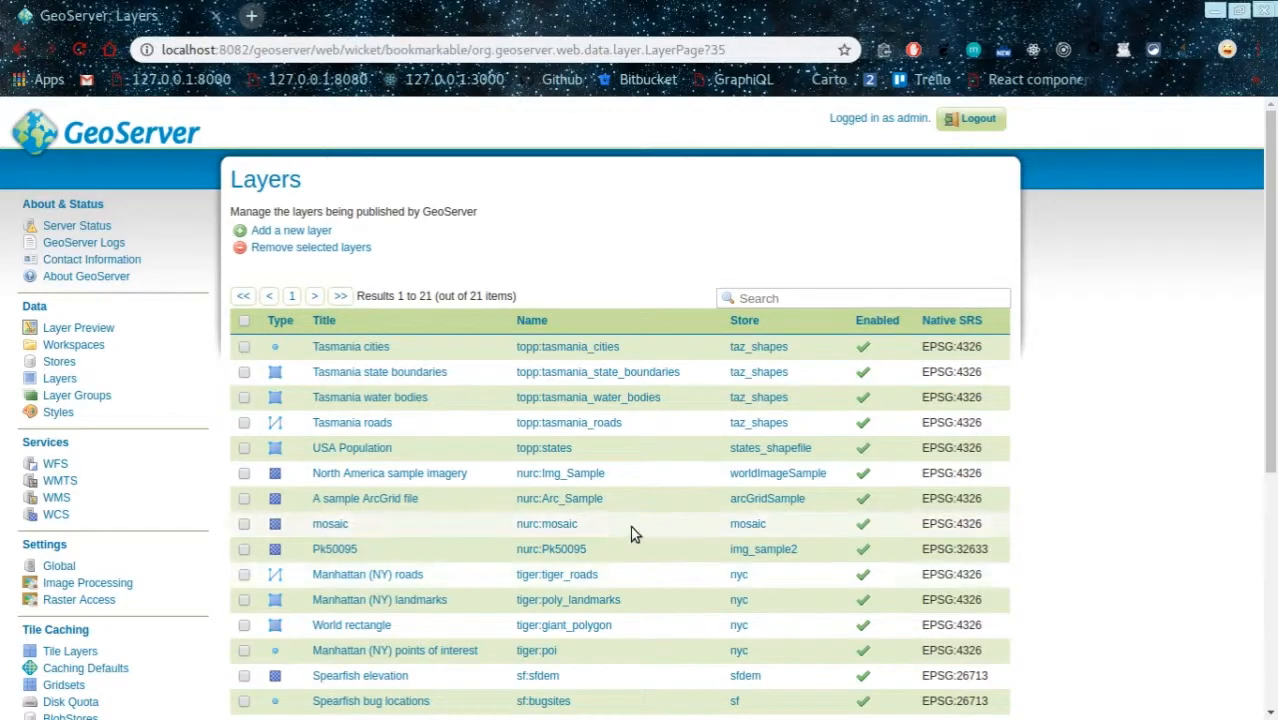
pyautogui.click(653, 706)
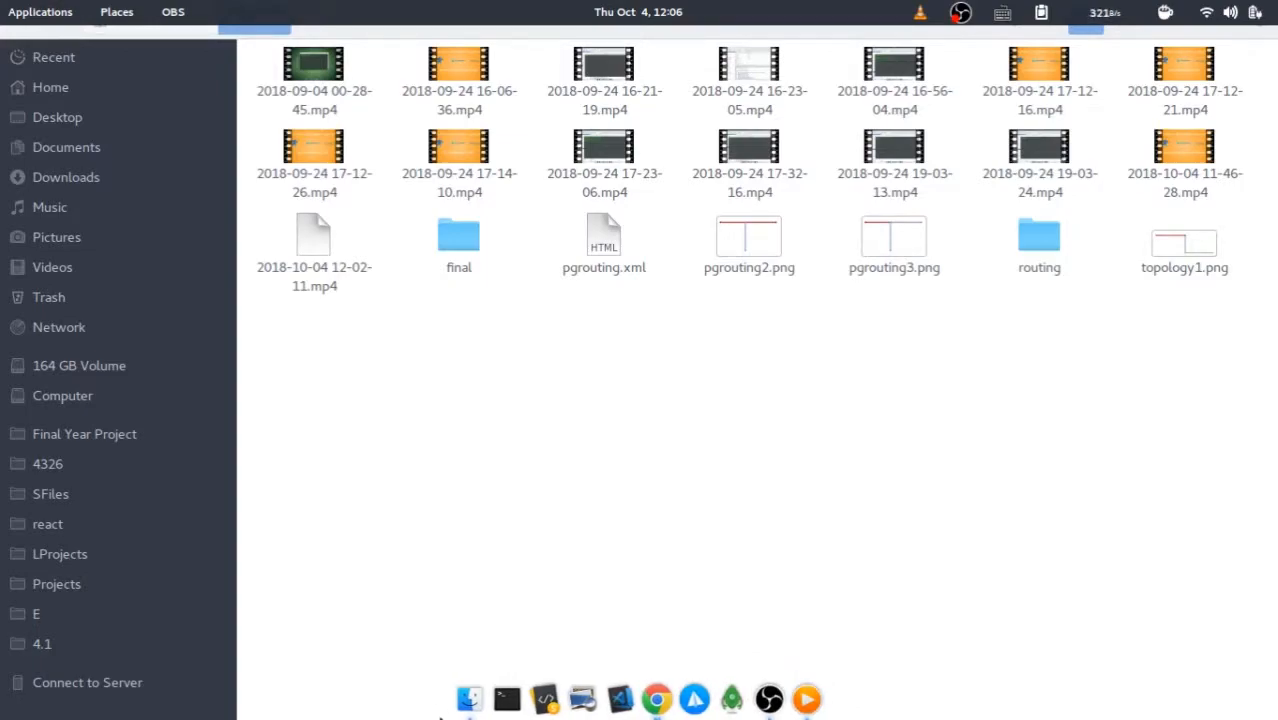
pyautogui.click(655, 697)
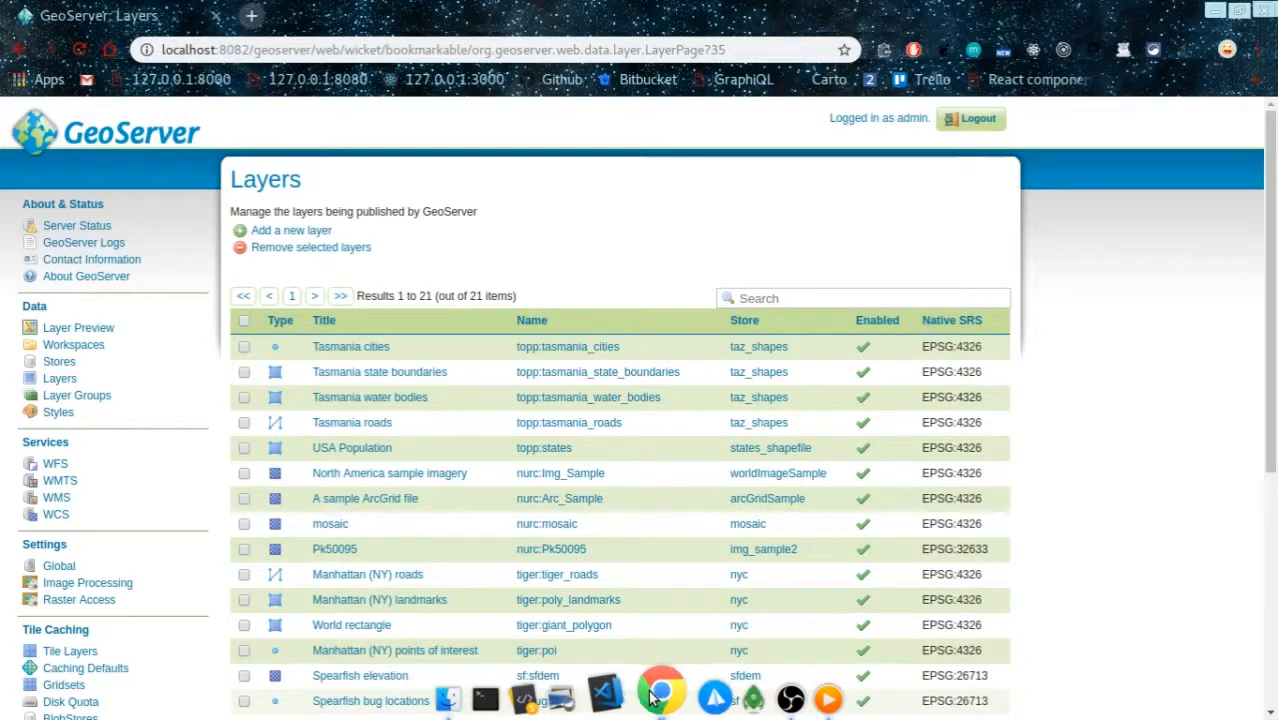
pyautogui.click(660, 692)
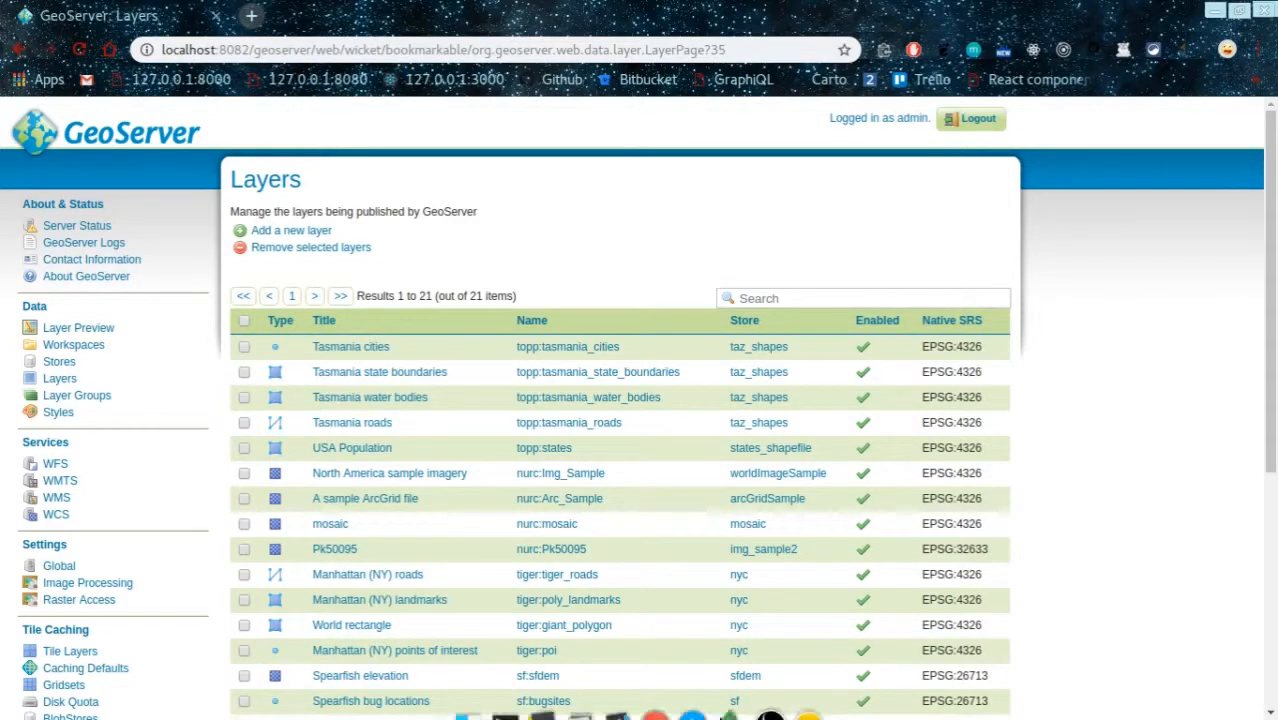
pyautogui.click(769, 692)
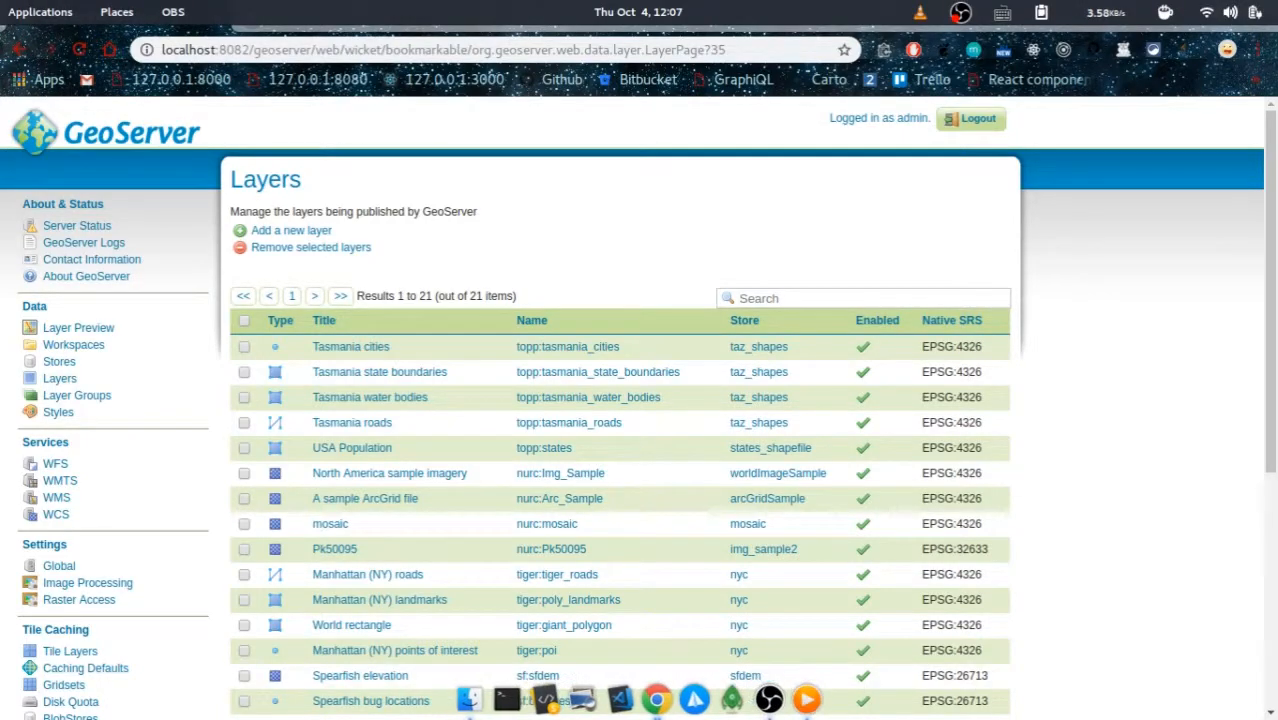